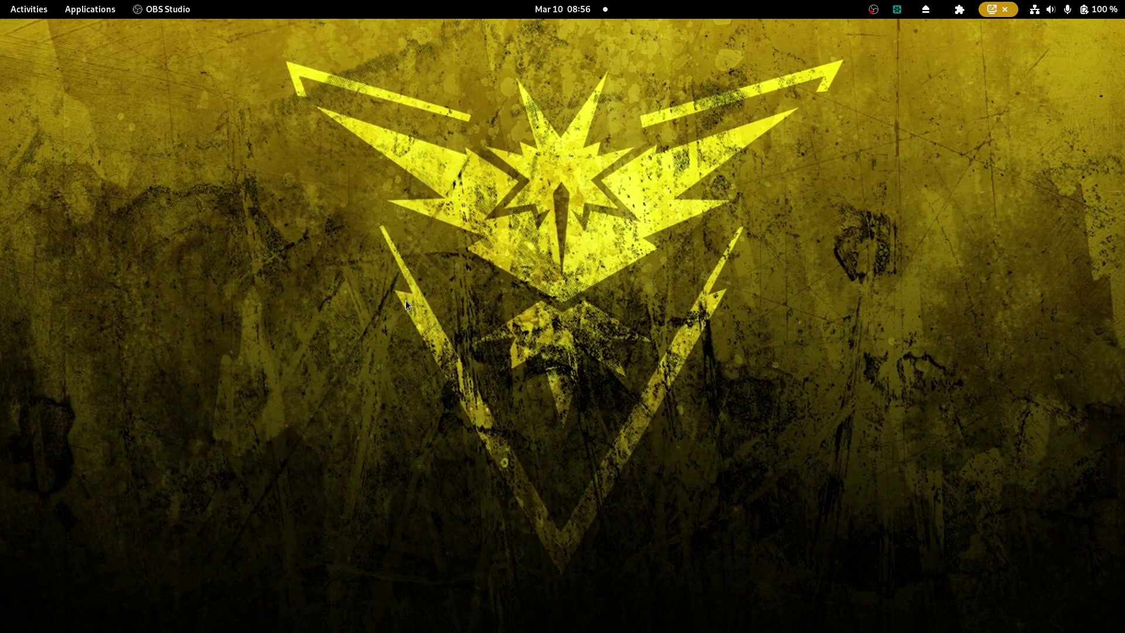
Open the GNOME Activities overview with the Super key
key(super)
key(super)
key(super)
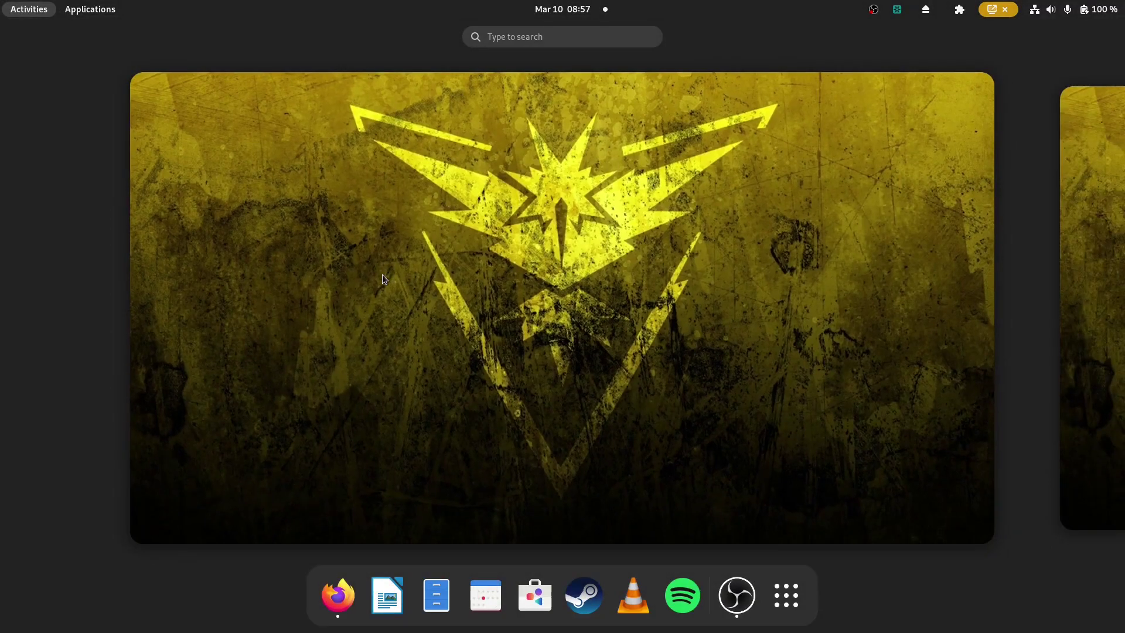
Launch Software, search 'playon', confirm PlayOnLinux is installed, then return to an empty search
click(536, 612)
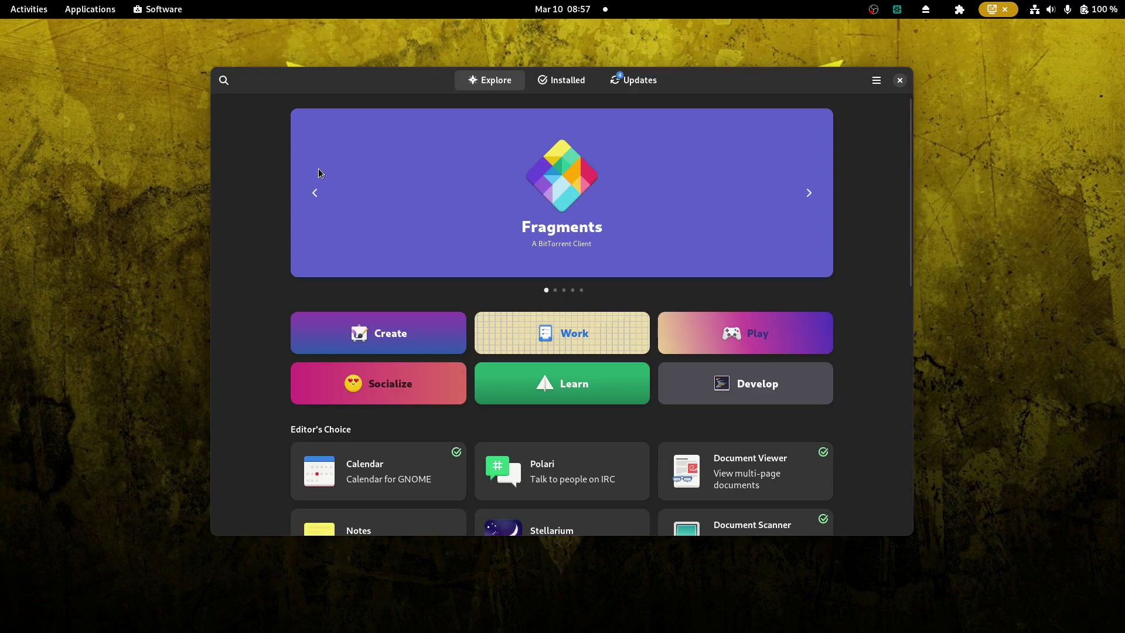
key(ctrl+f)
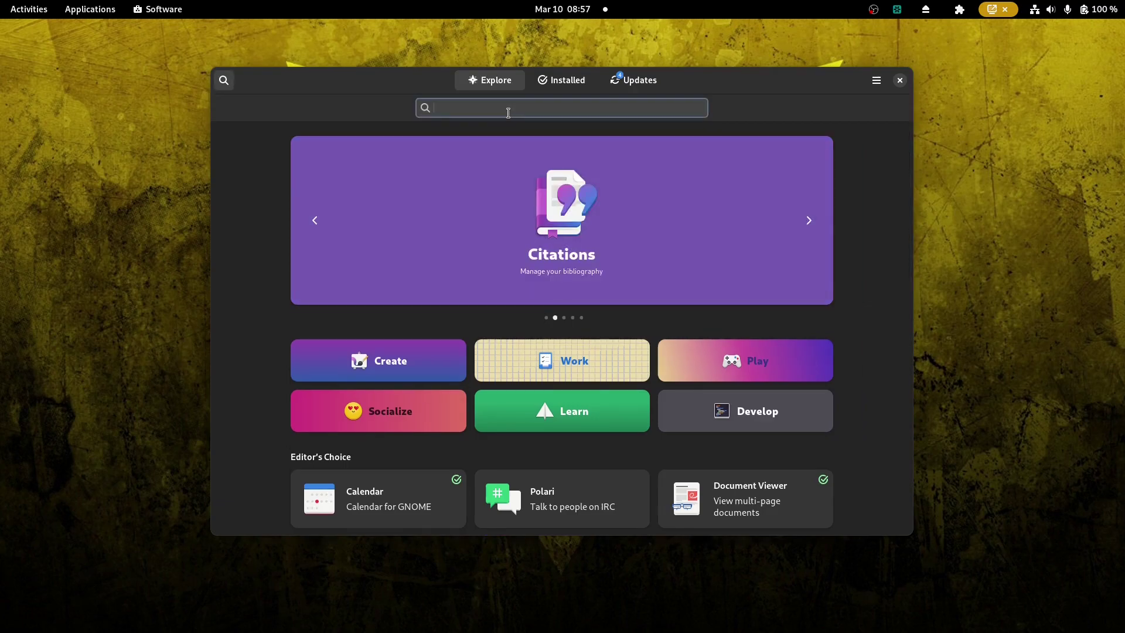
text(poweriso)
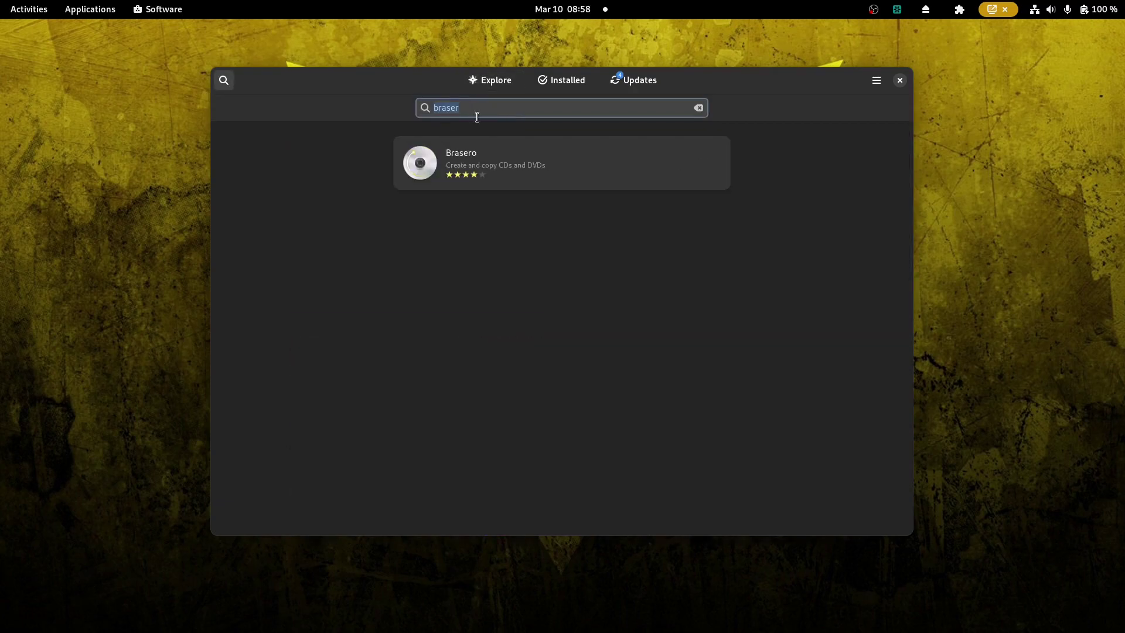
text(playon)
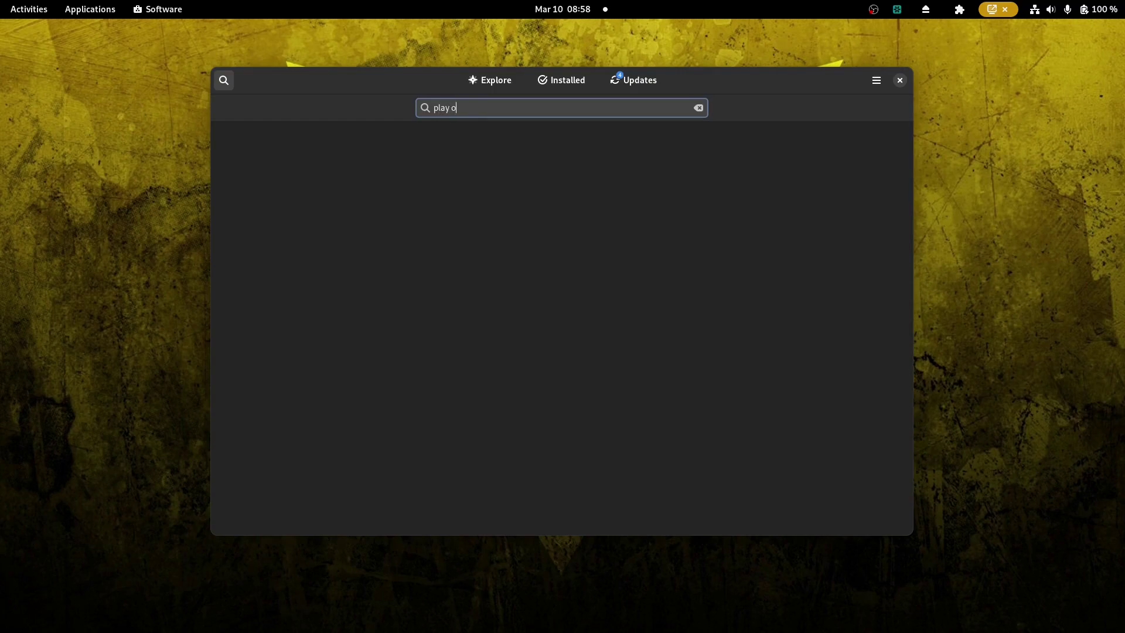
key(Return)
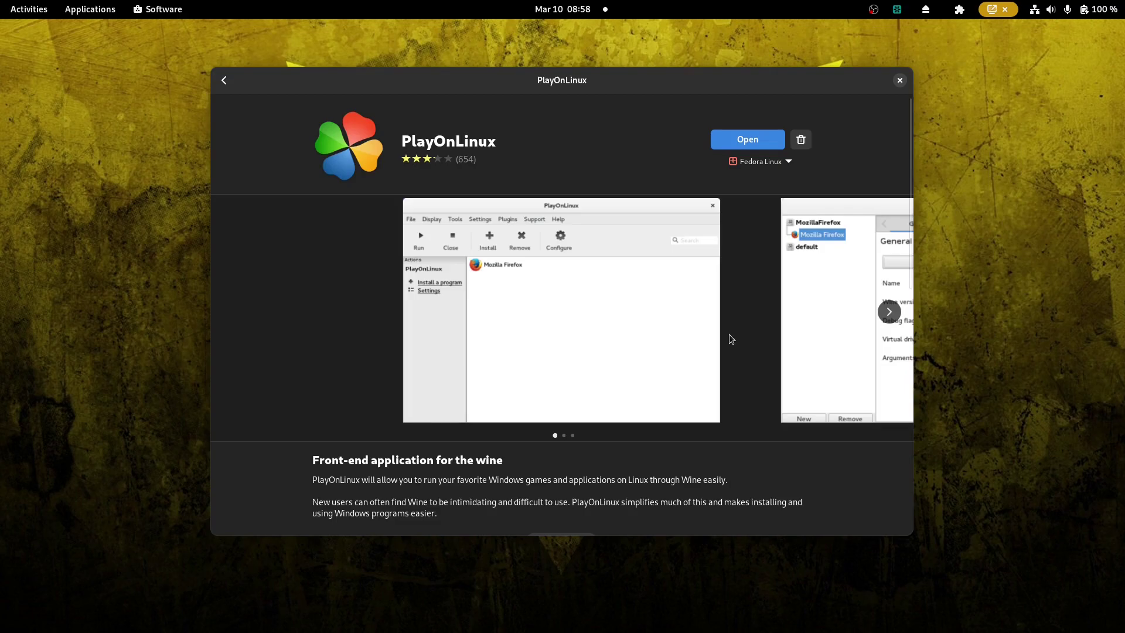
scroll(729, 335, down, 3)
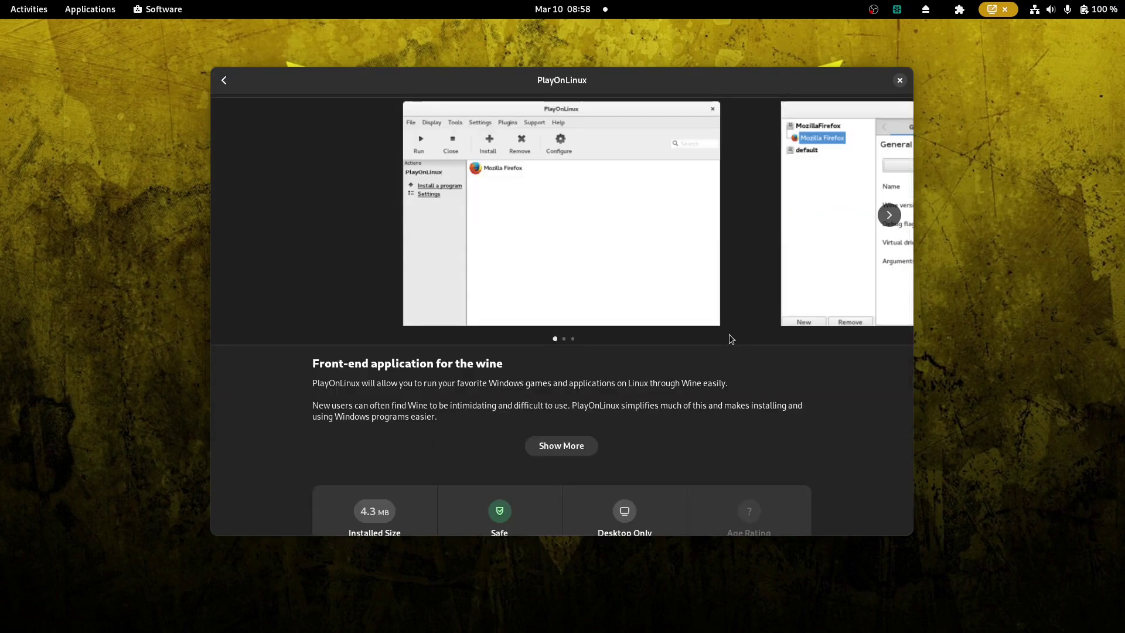
scroll(746, 351, up, 3)
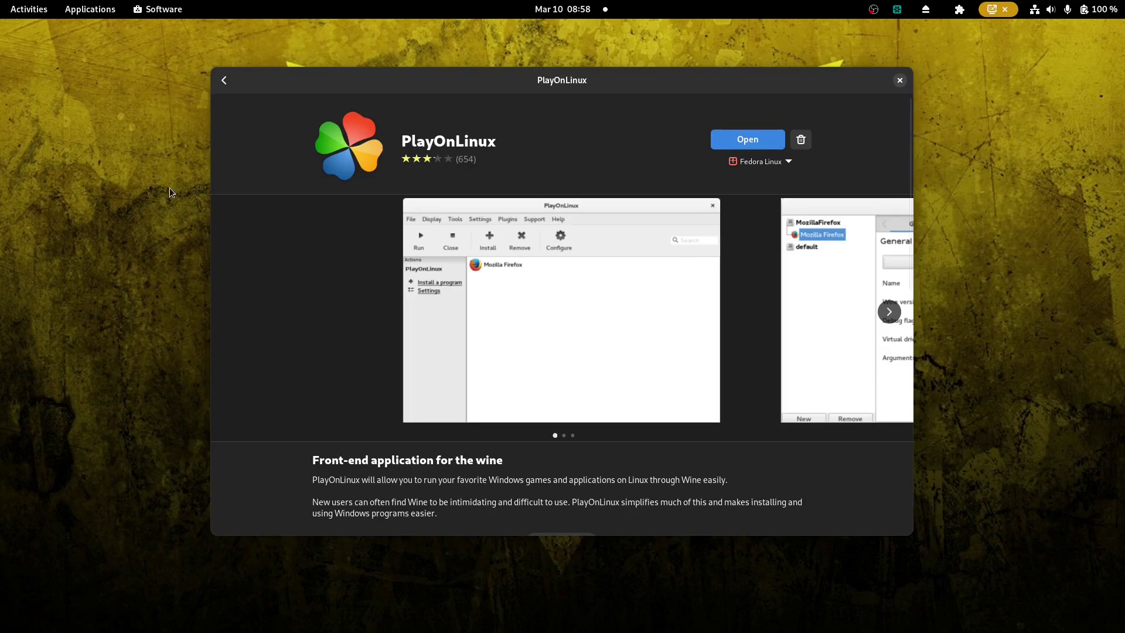
key(ctrl+f)
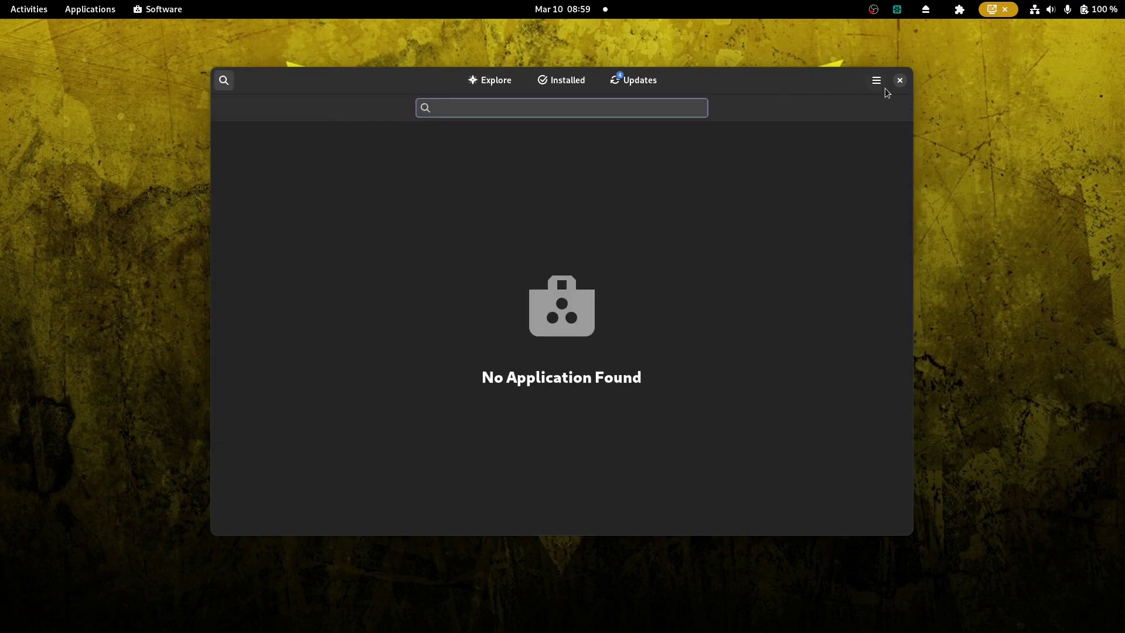
Close Software, try a 'disk' search in Activities, clear it, and reopen the overview
click(899, 81)
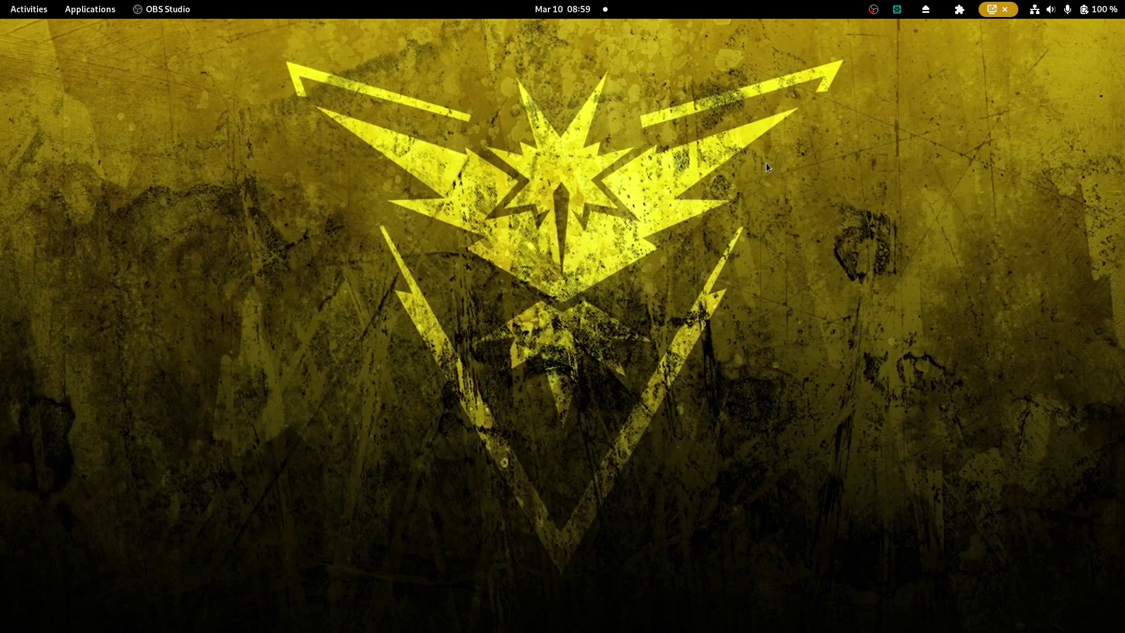
key(super)
text(disk)
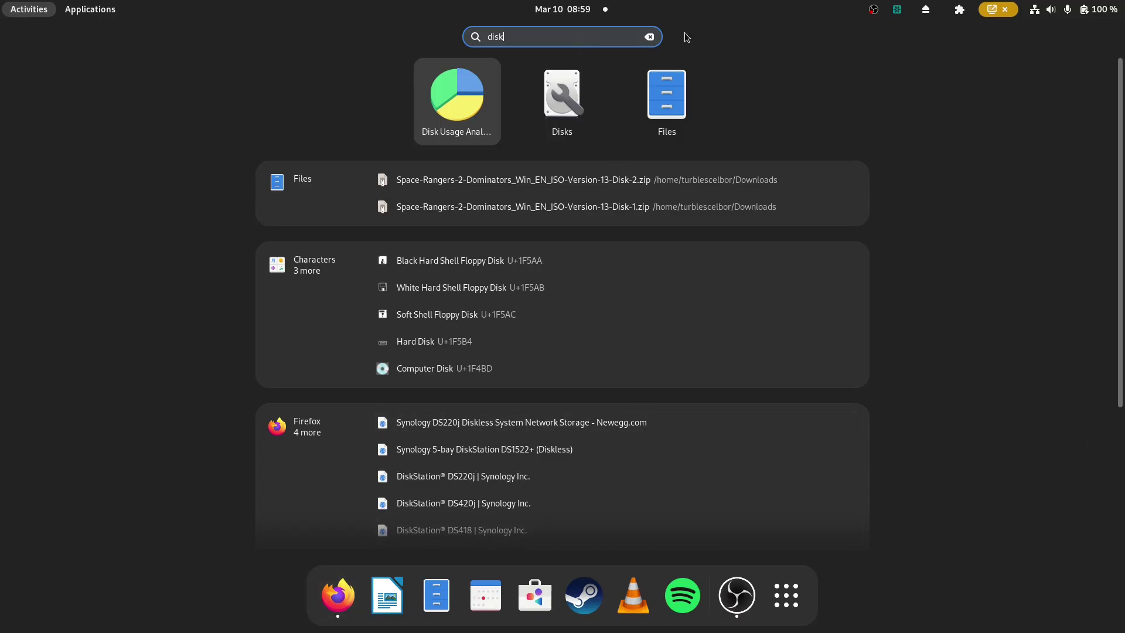
click(650, 37)
click(595, 220)
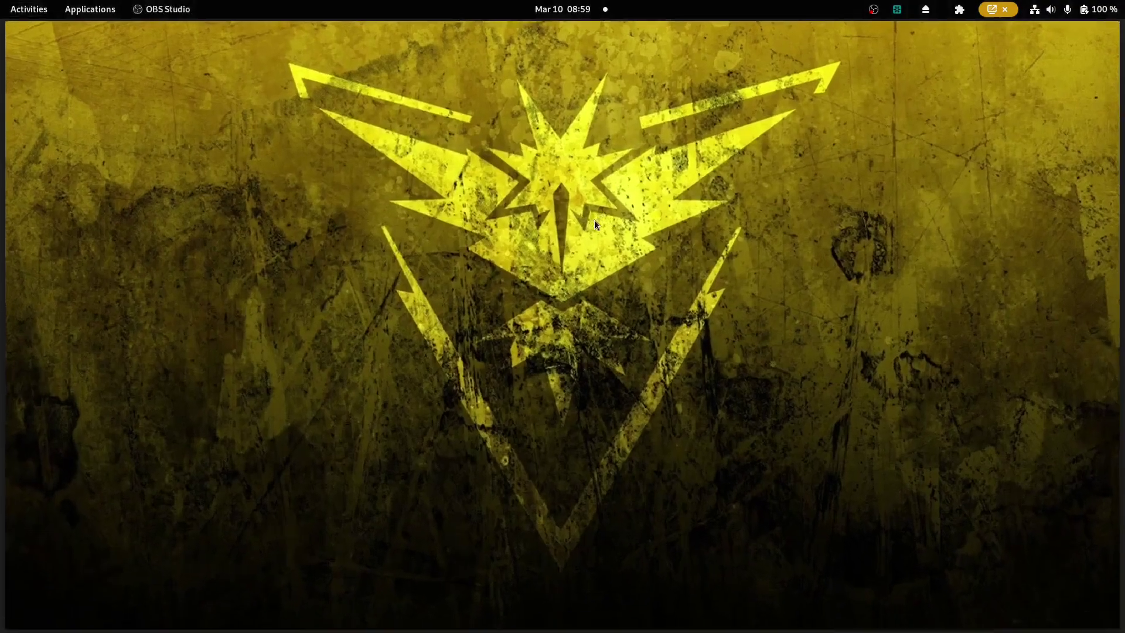
key(super)
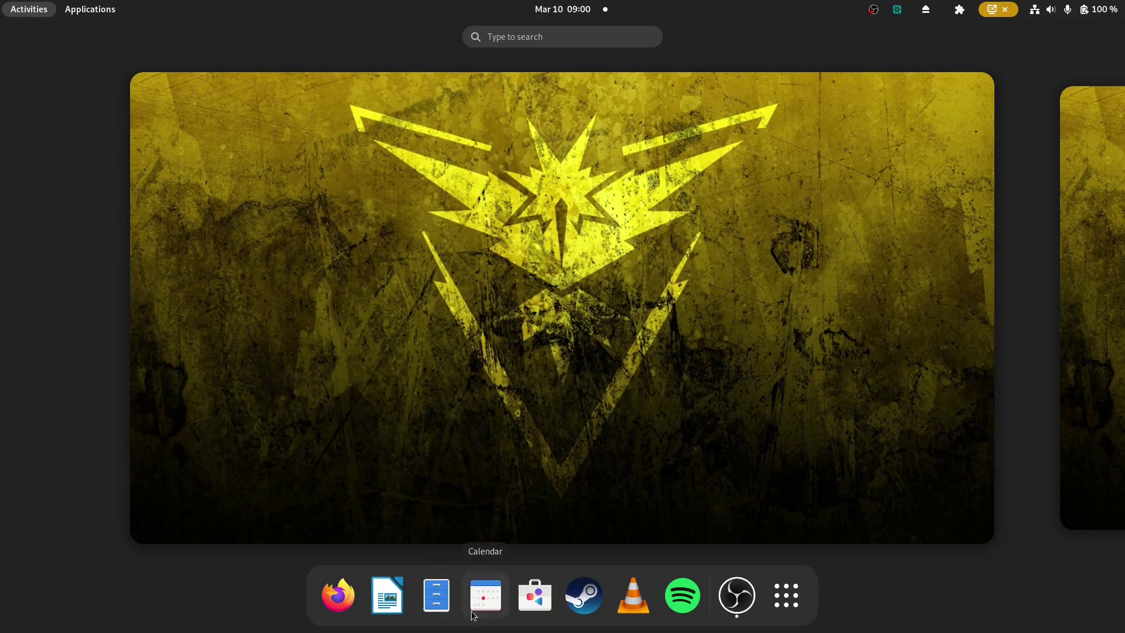
Launch Files and go into the DOS-GAMES folder
click(425, 593)
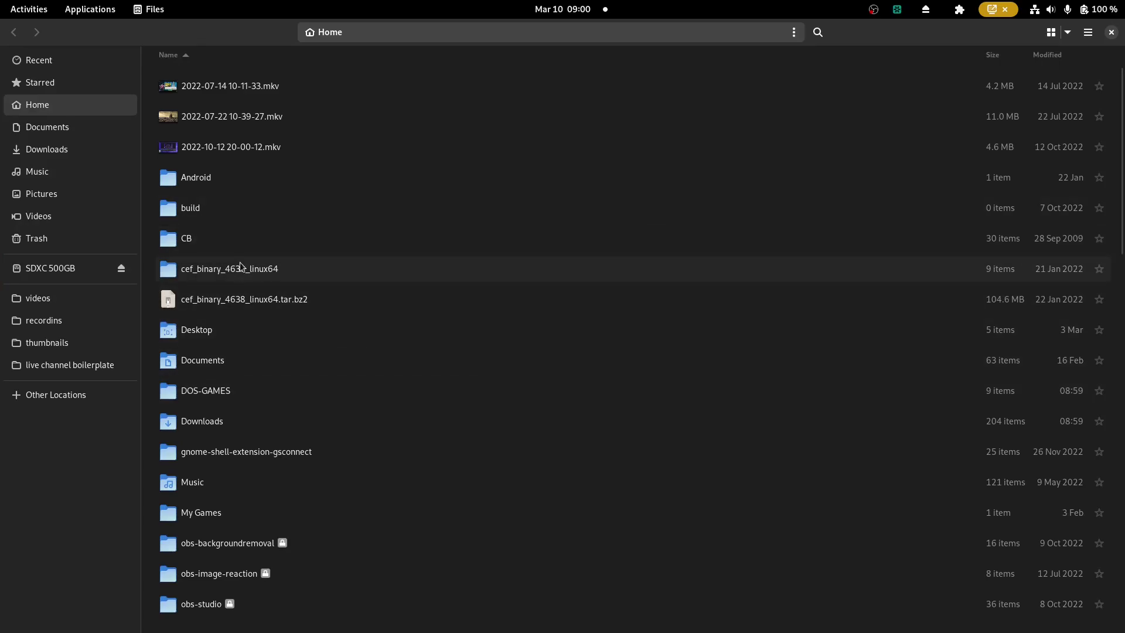
scroll(303, 226, down, 5)
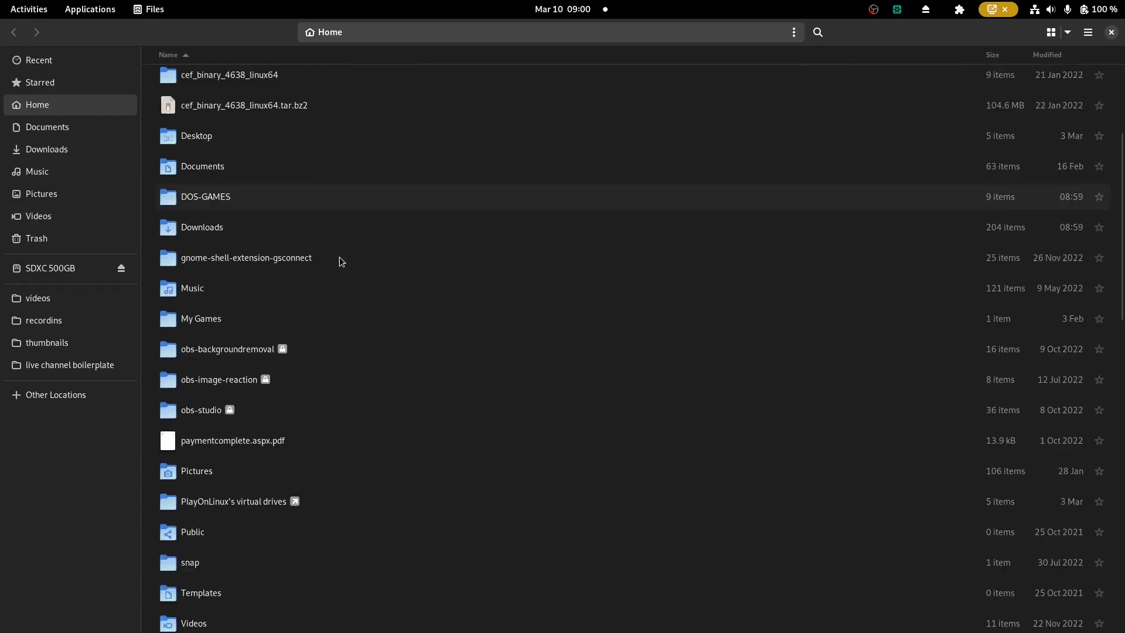
click(272, 198)
double_click(272, 198)
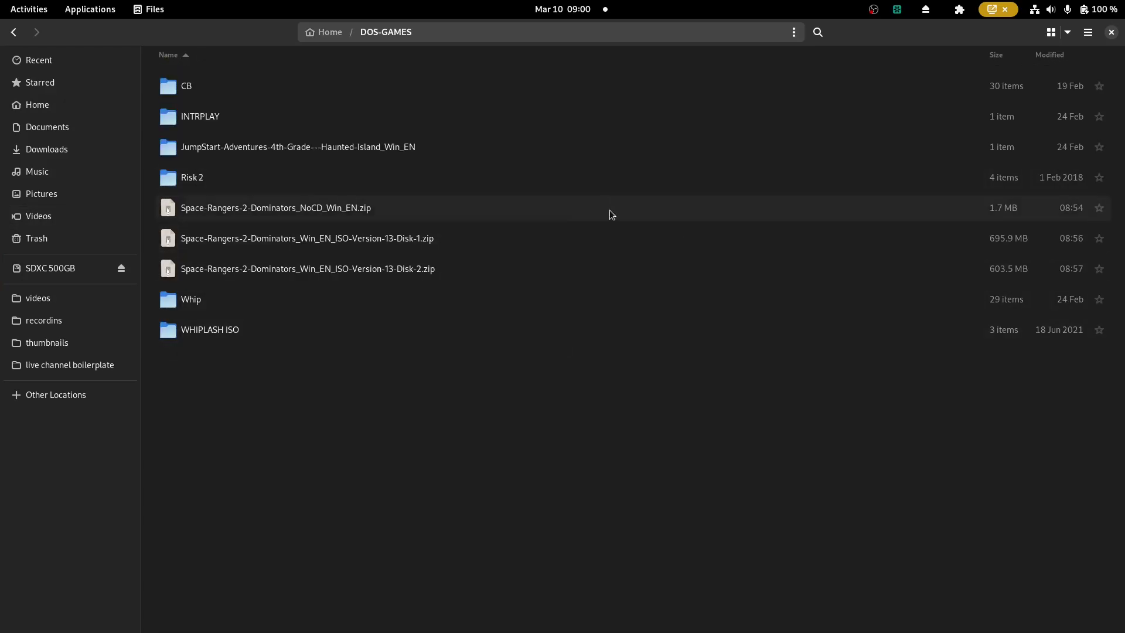
Look over the NoCD, Disk-1 and Disk-2 zip archives, leaving Disk-1 selected
click(420, 203)
click(419, 233)
click(422, 264)
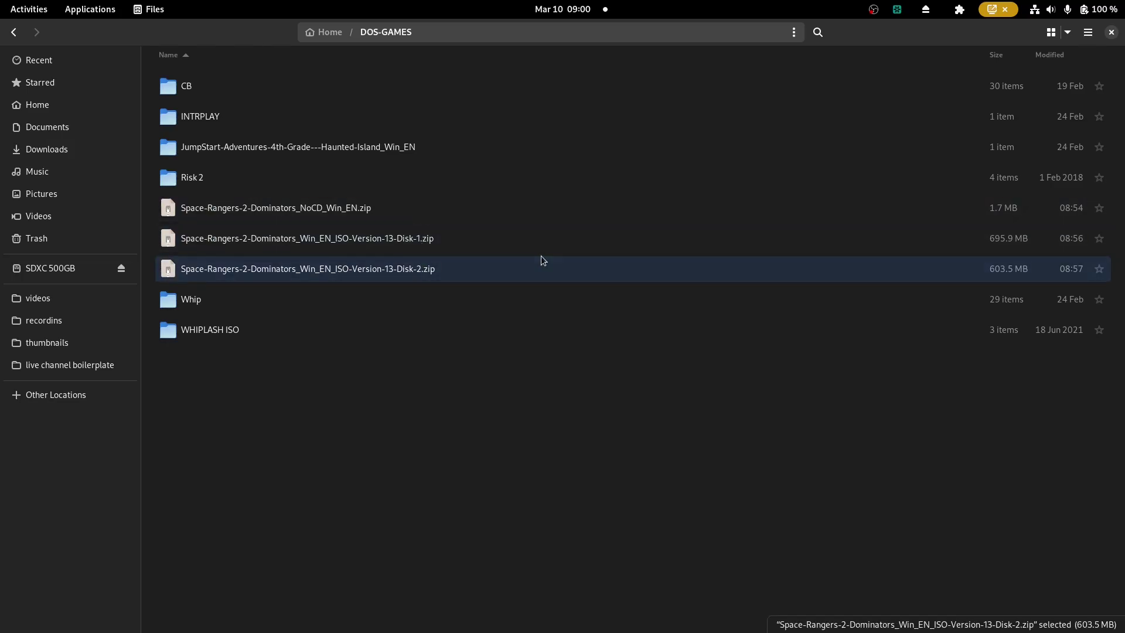
click(523, 251)
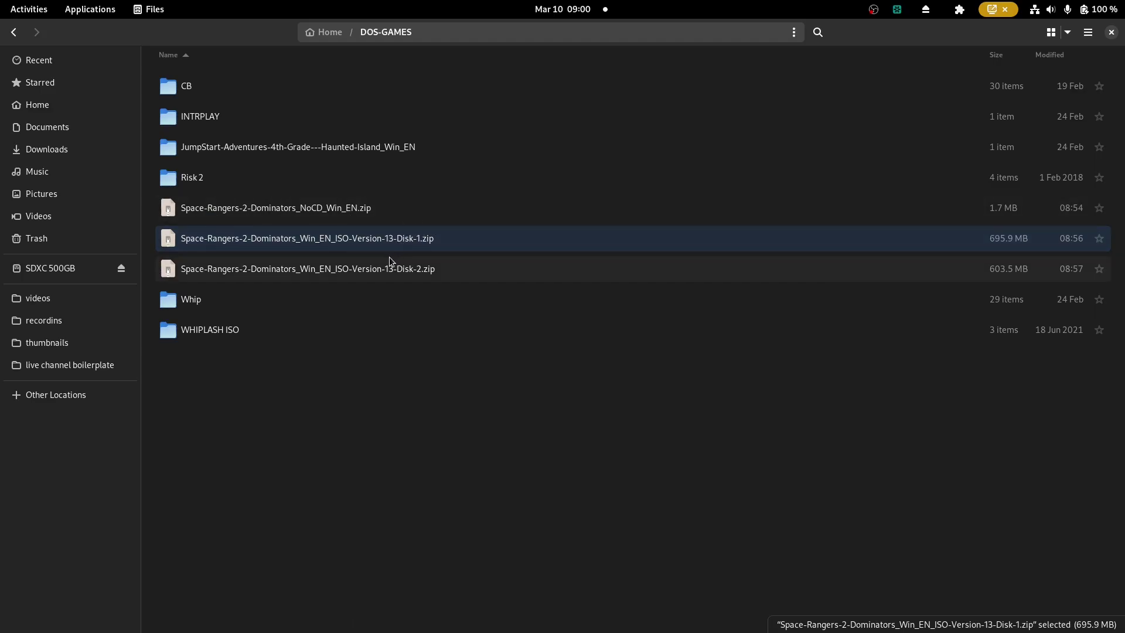
click(423, 267)
click(427, 249)
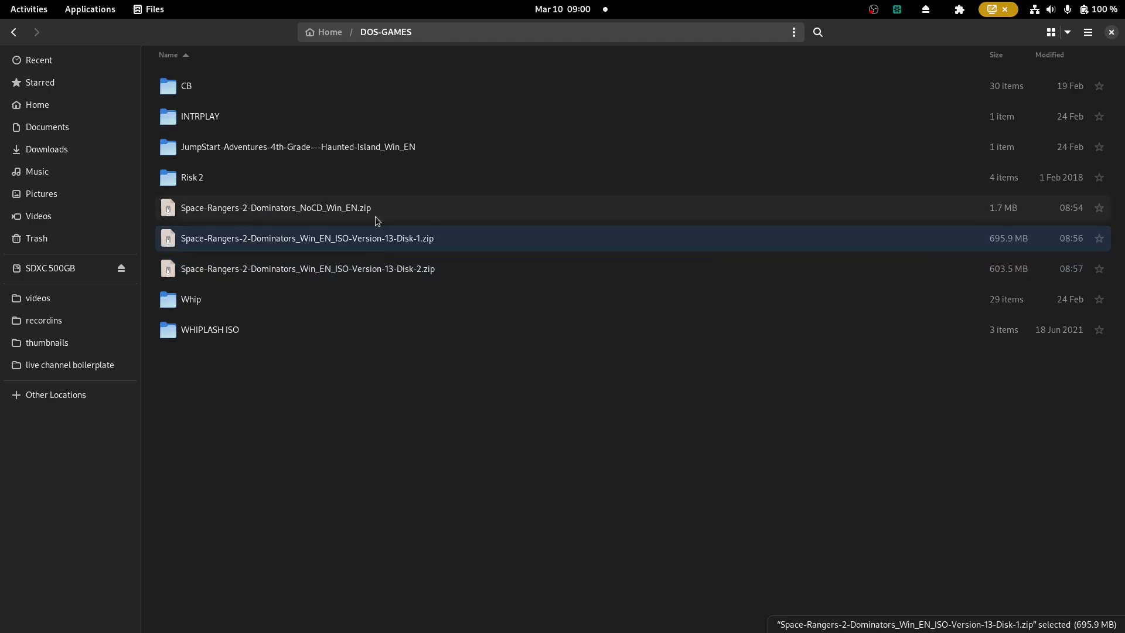
Extract the Disk-1 and Disk-2 zip archives in DOS-GAMES
right_click(268, 248)
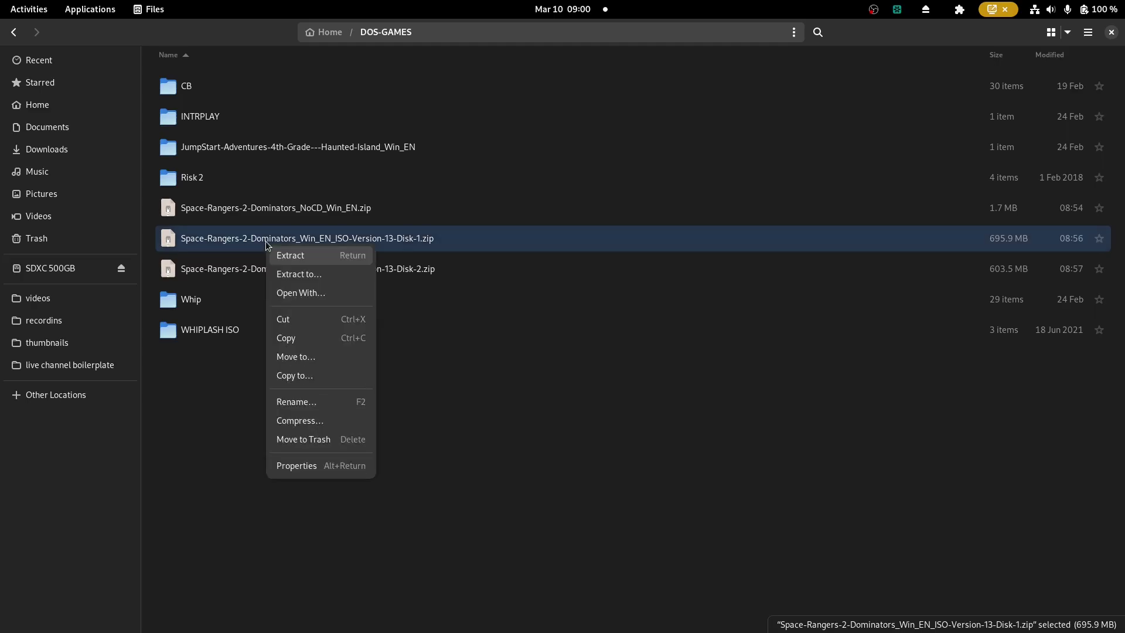
click(326, 255)
right_click(341, 290)
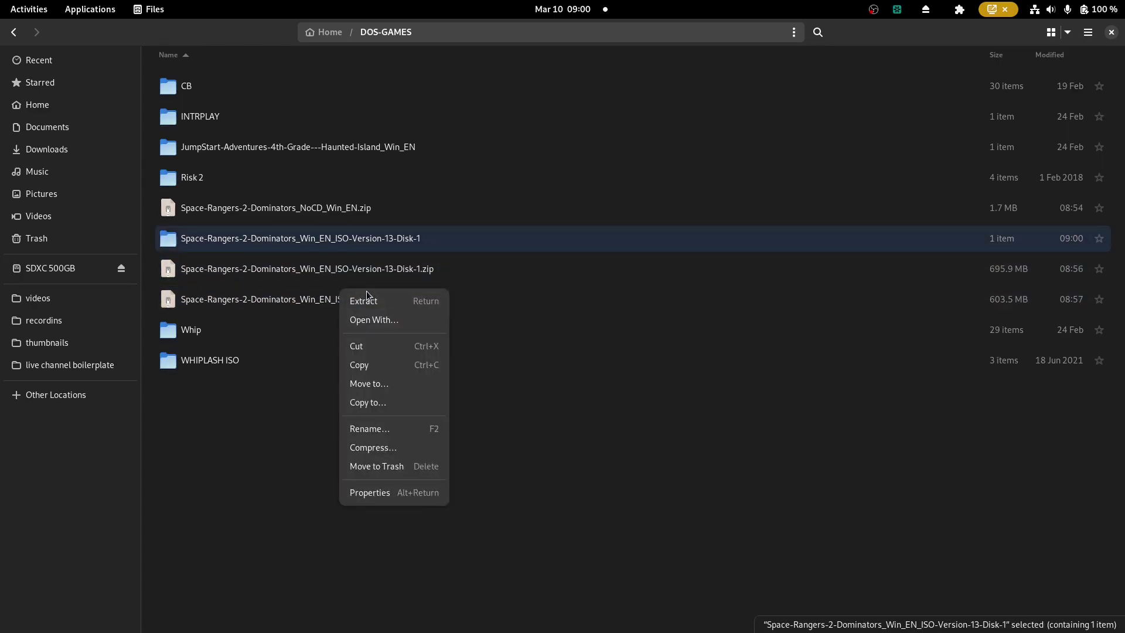
click(280, 307)
click(280, 308)
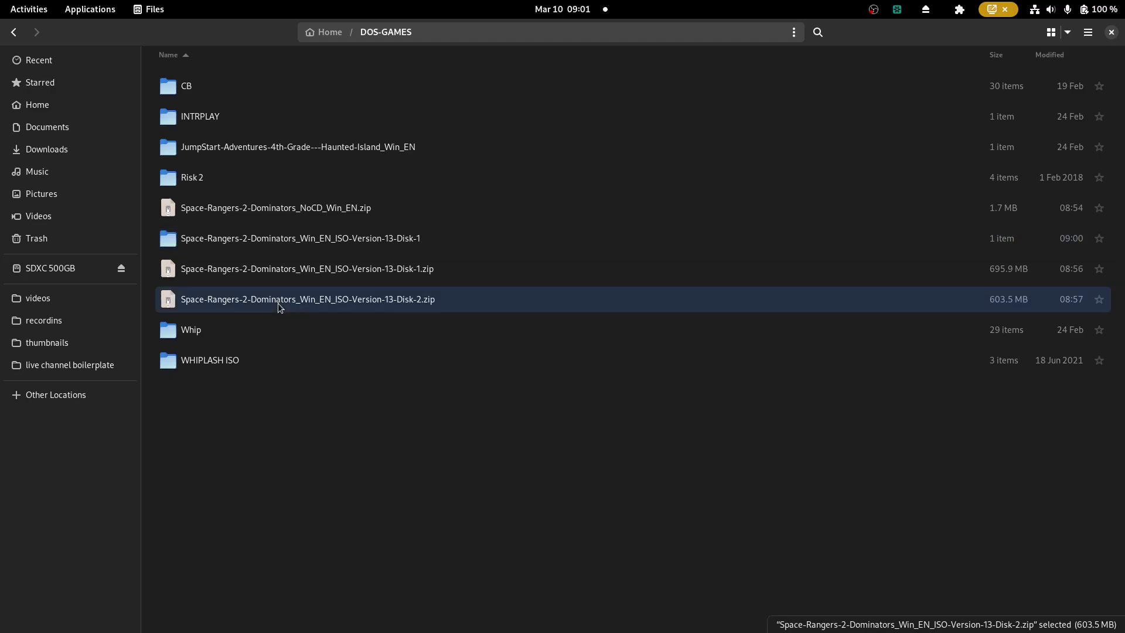
right_click(280, 308)
click(304, 315)
Open the SR2 folder and check Rangers.exe and the Disk1 and Disk2 images
double_click(269, 300)
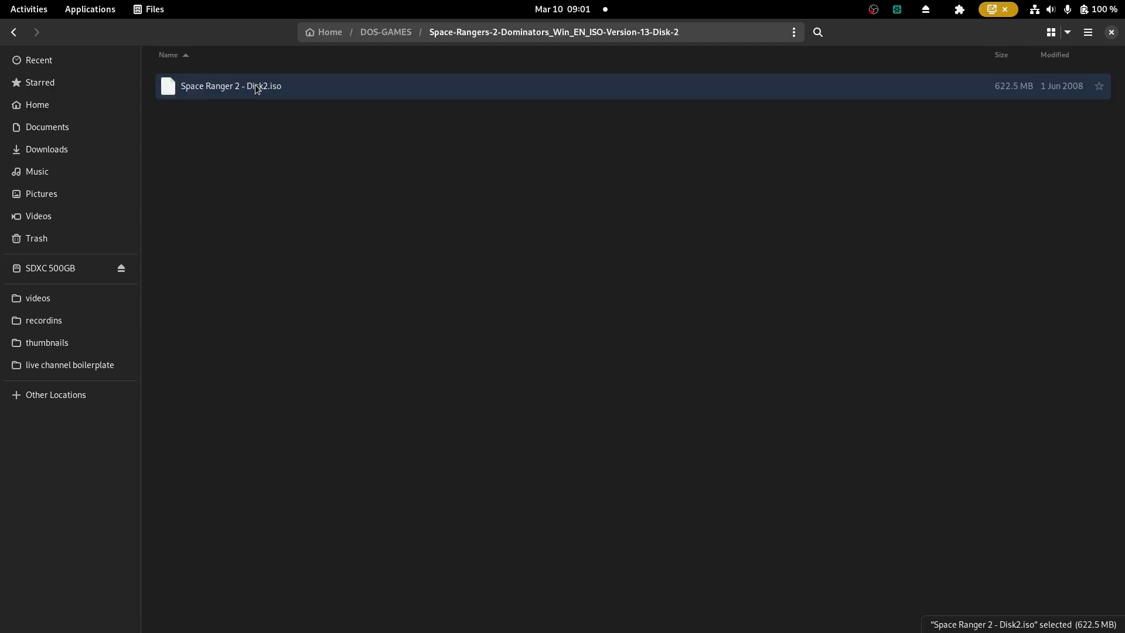
click(13, 32)
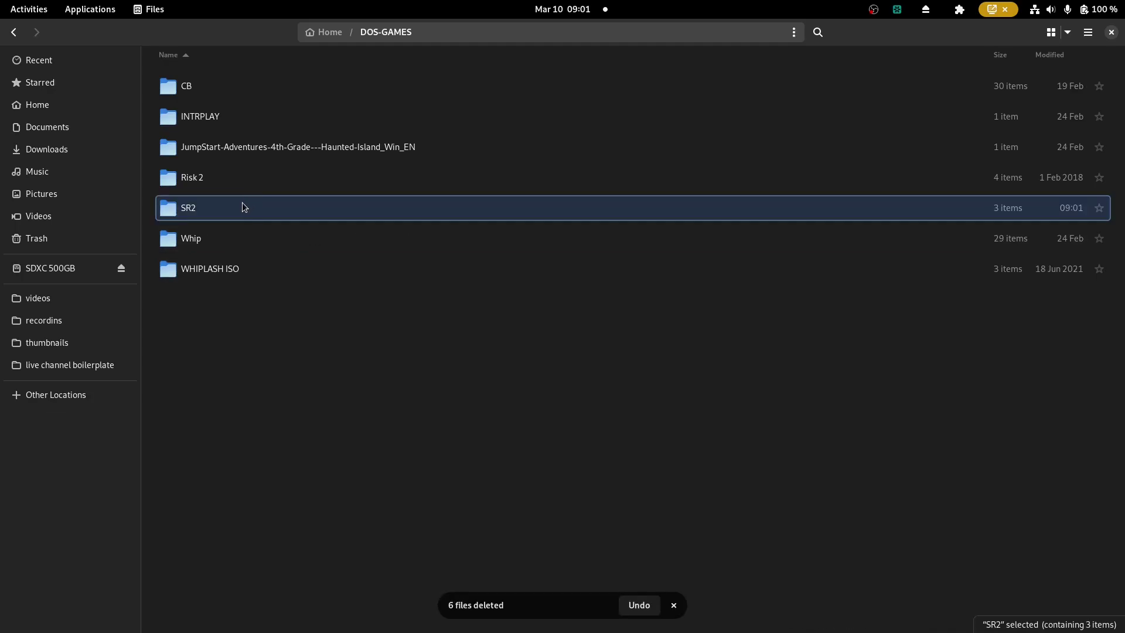
double_click(241, 202)
click(278, 114)
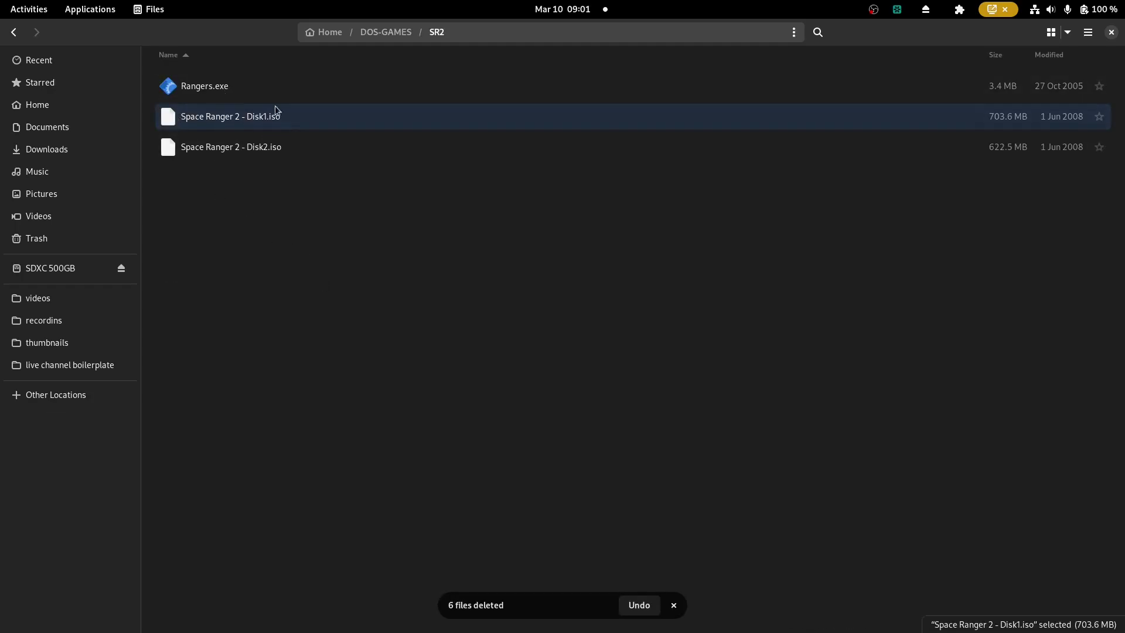
click(320, 146)
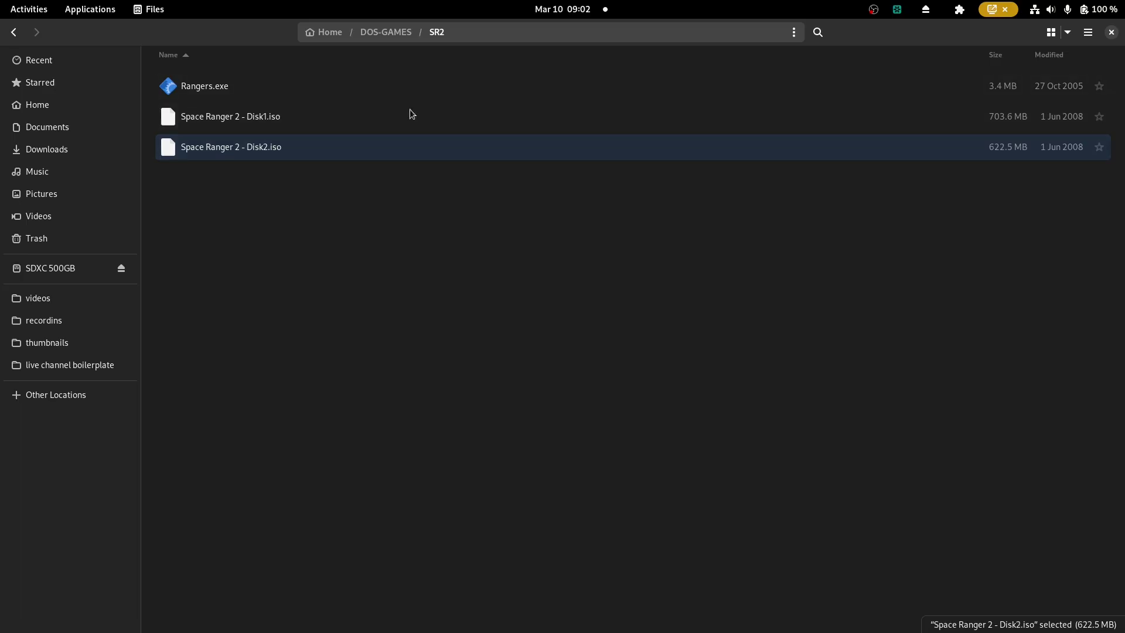
click(319, 88)
click(471, 280)
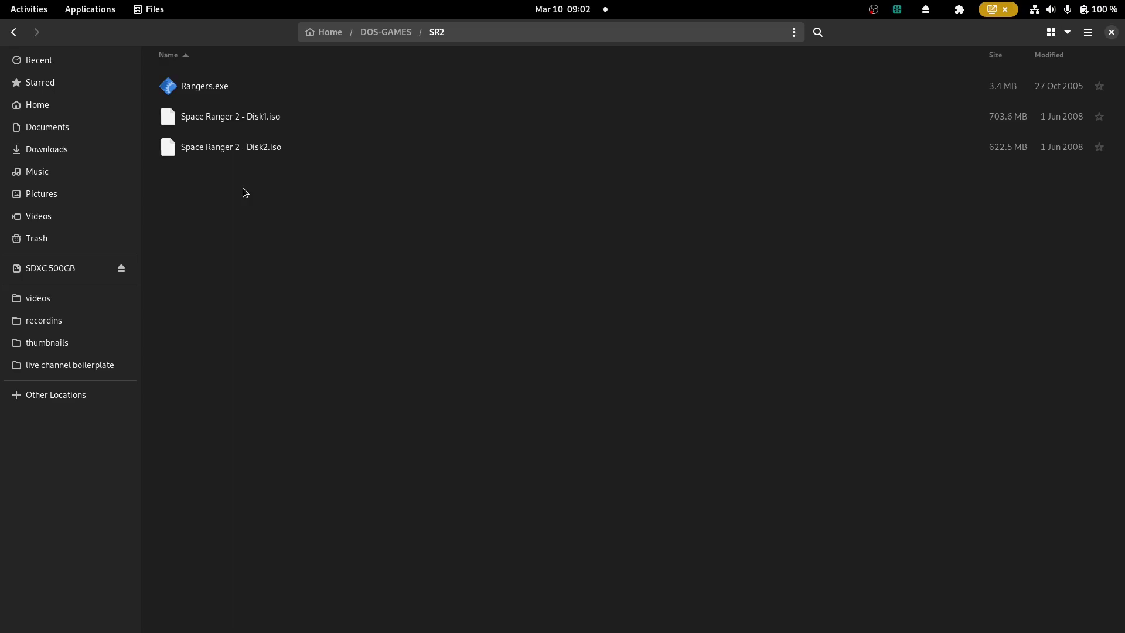
Mount the Disk1 image with Disk Image Mounter
right_click(251, 120)
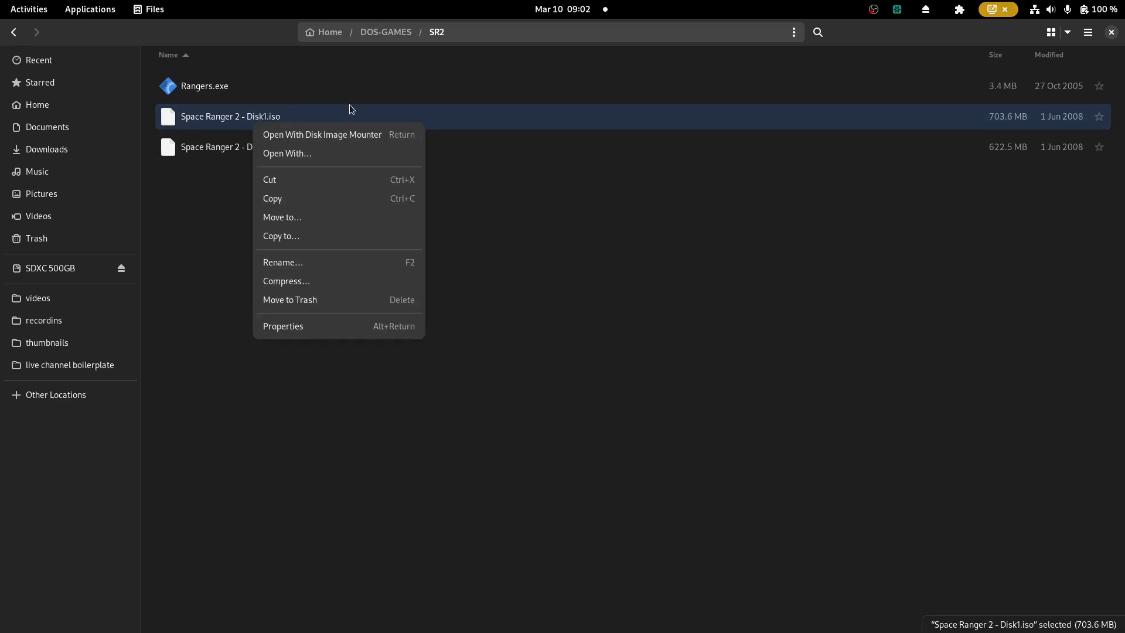
click(408, 136)
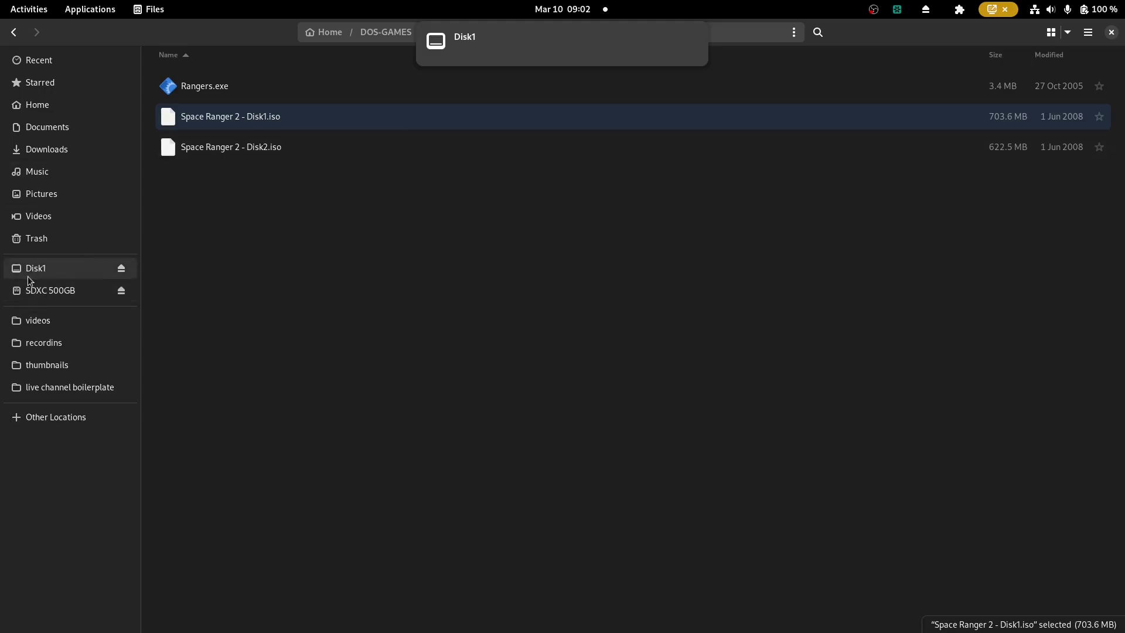
click(502, 36)
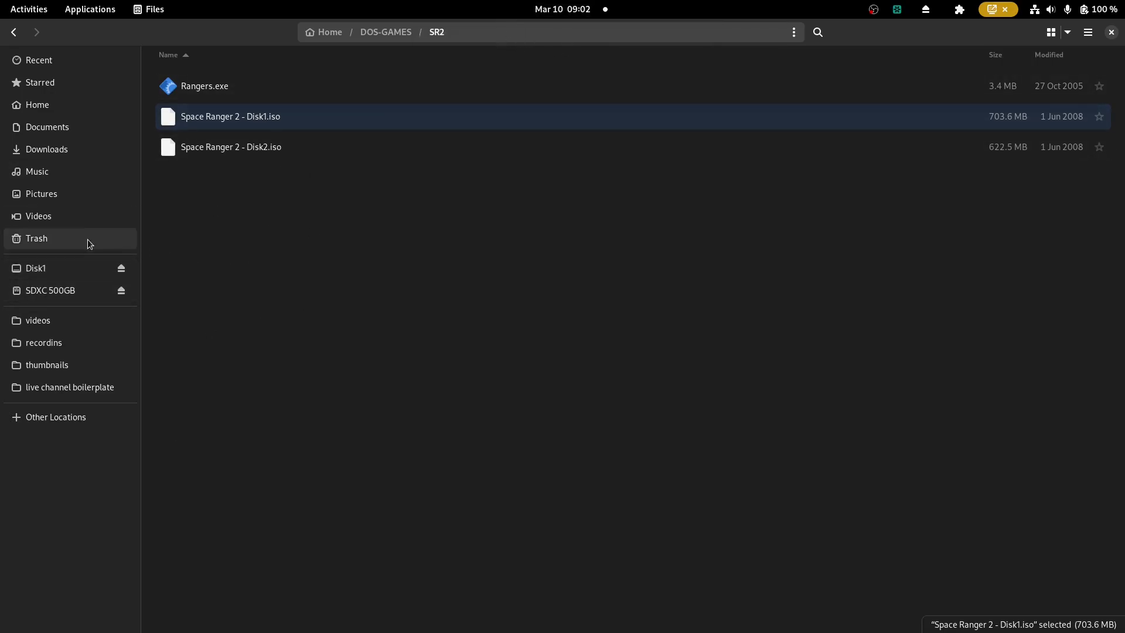
Browse the mounted Disk1 drive, go back to SR2, and open Activities
click(42, 273)
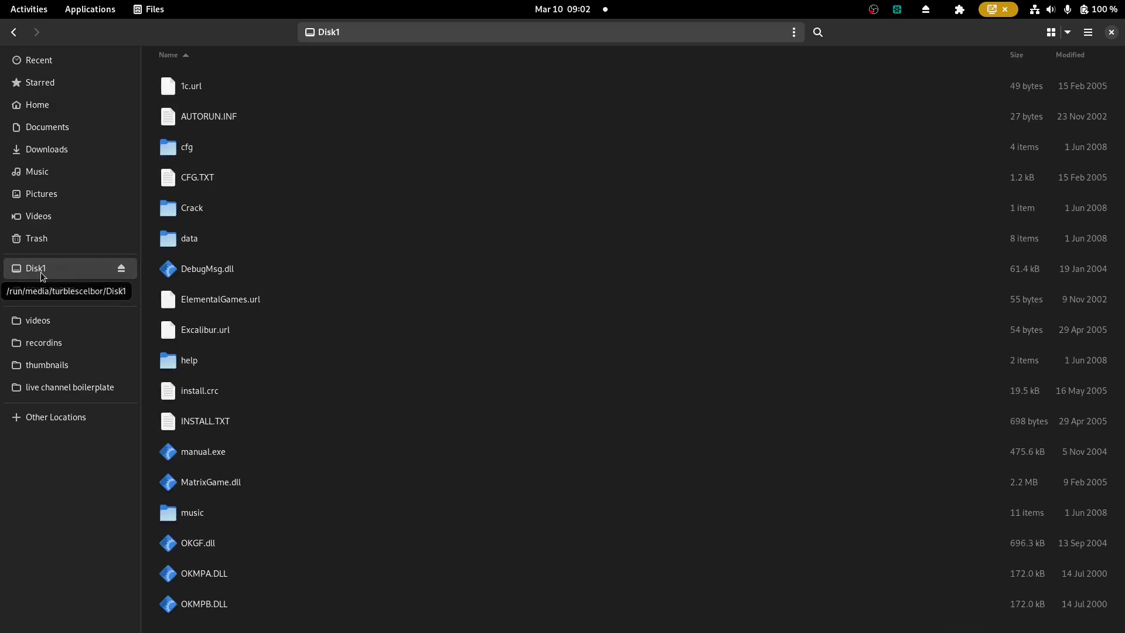
scroll(269, 184, down, 3)
scroll(272, 209, up, 3)
scroll(273, 209, down, 3)
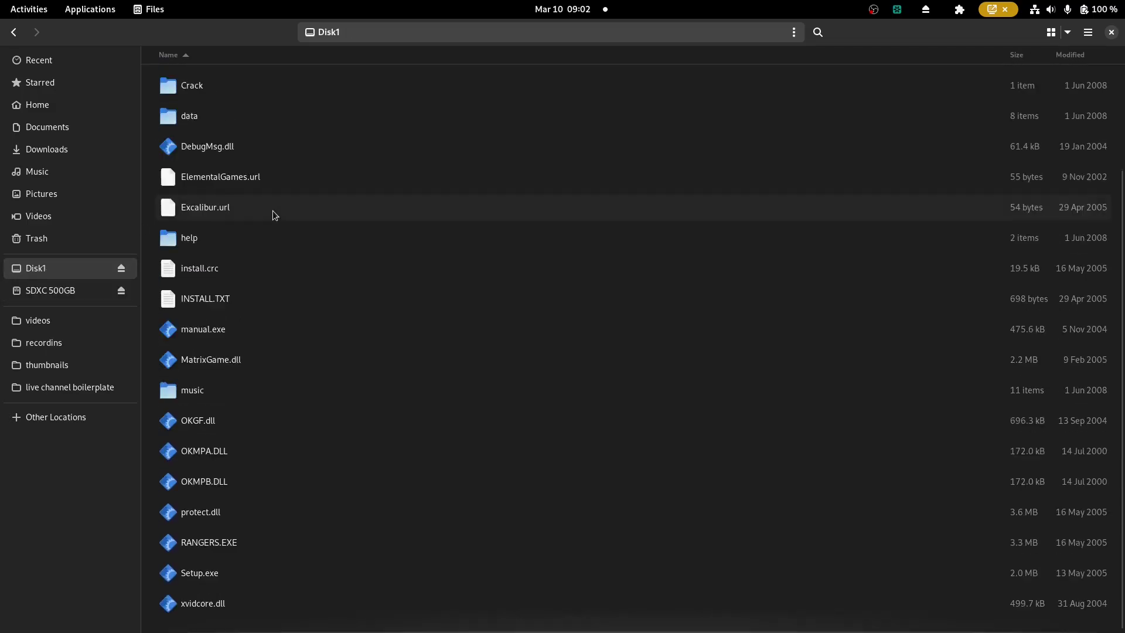
scroll(272, 211, up, 3)
scroll(276, 223, down, 3)
scroll(280, 233, up, 2)
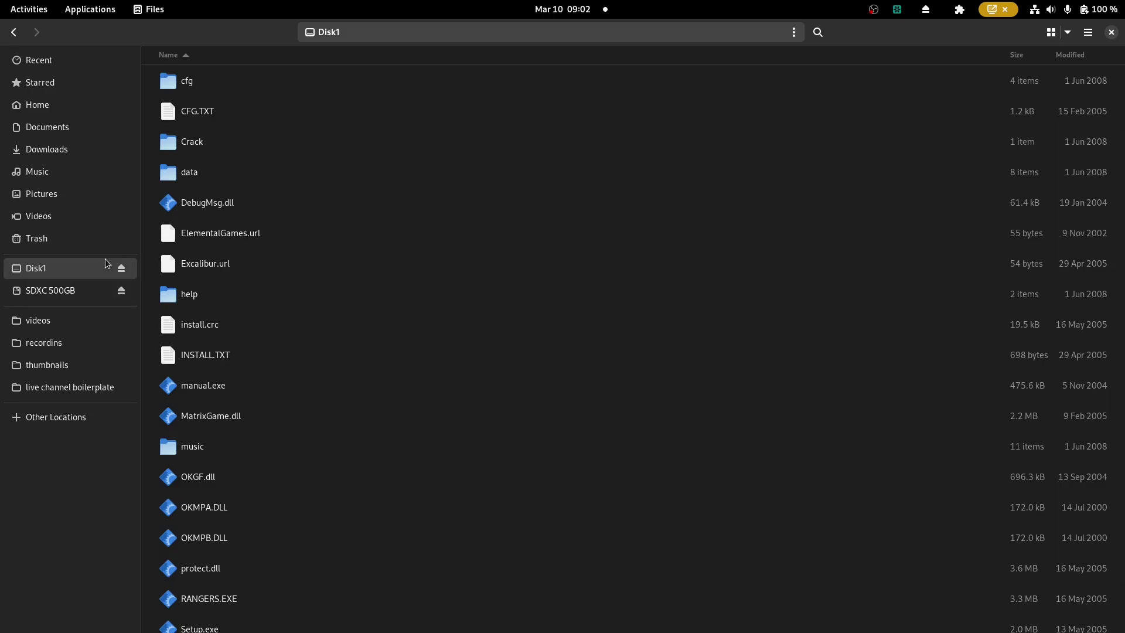
key(alt+Left)
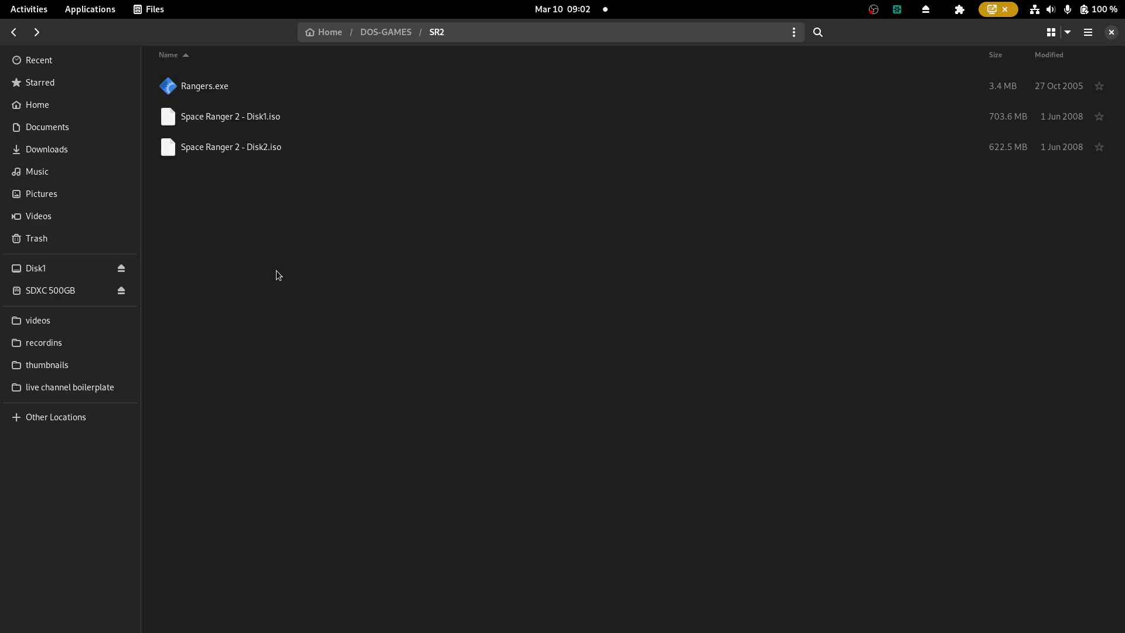
key(super)
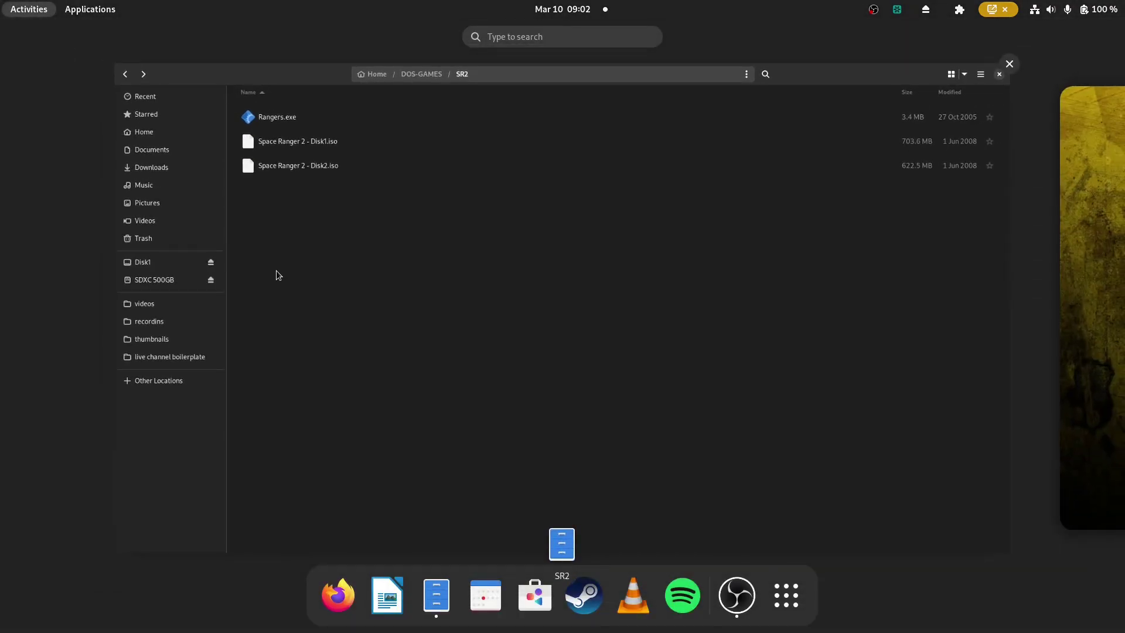
Launch PlayOnLinux and start installing a non-listed program, past the read-me notice
text(pl)
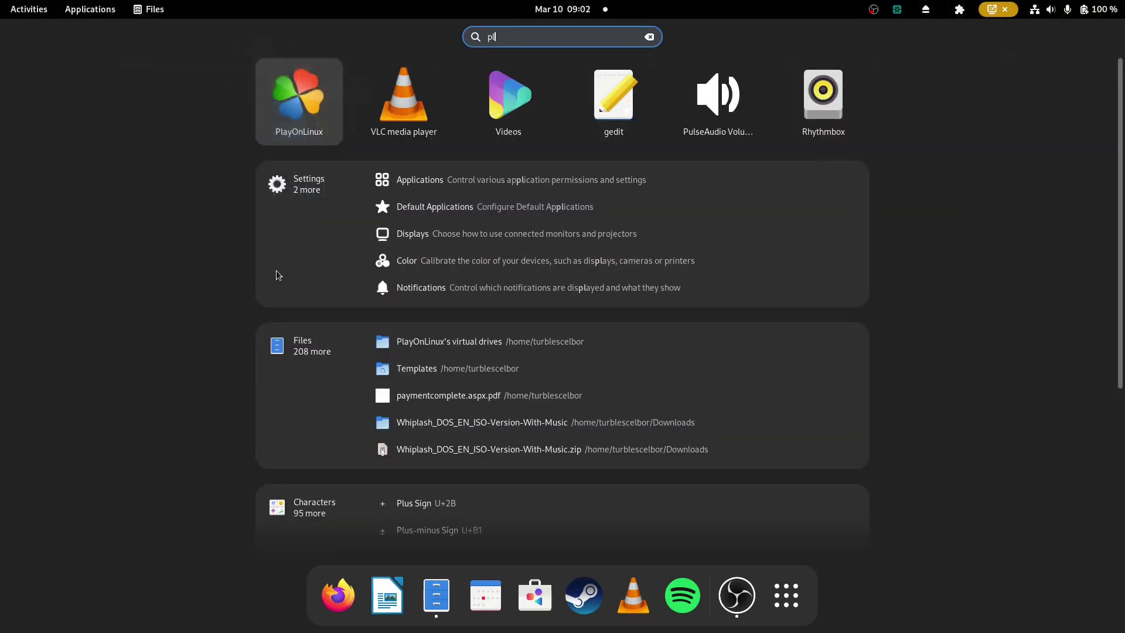
key(super)
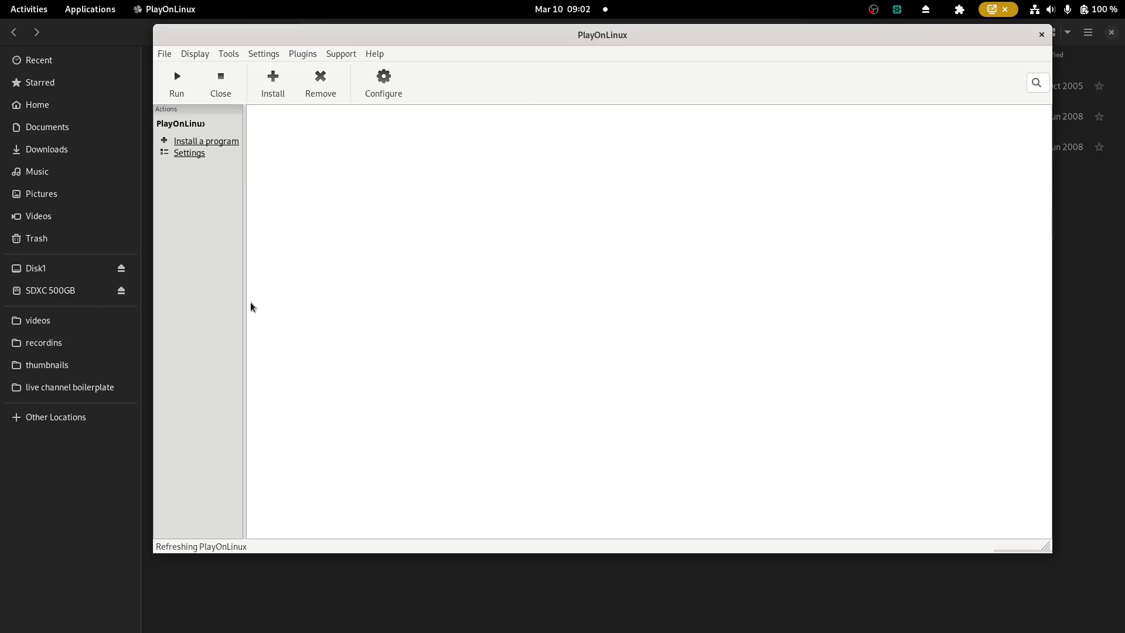
click(272, 92)
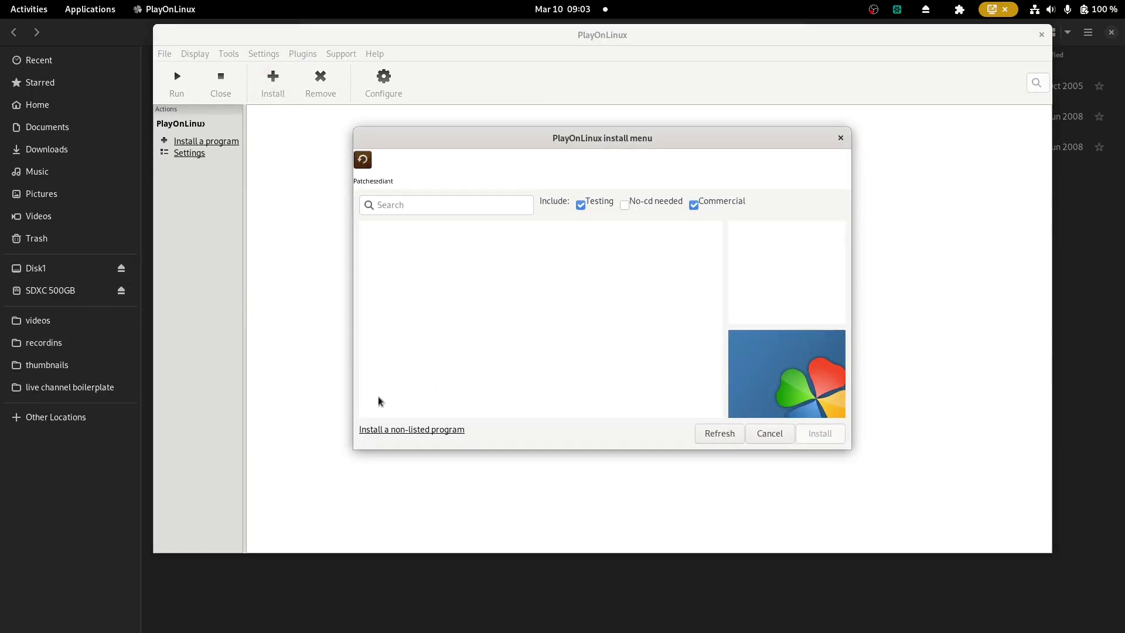
click(372, 431)
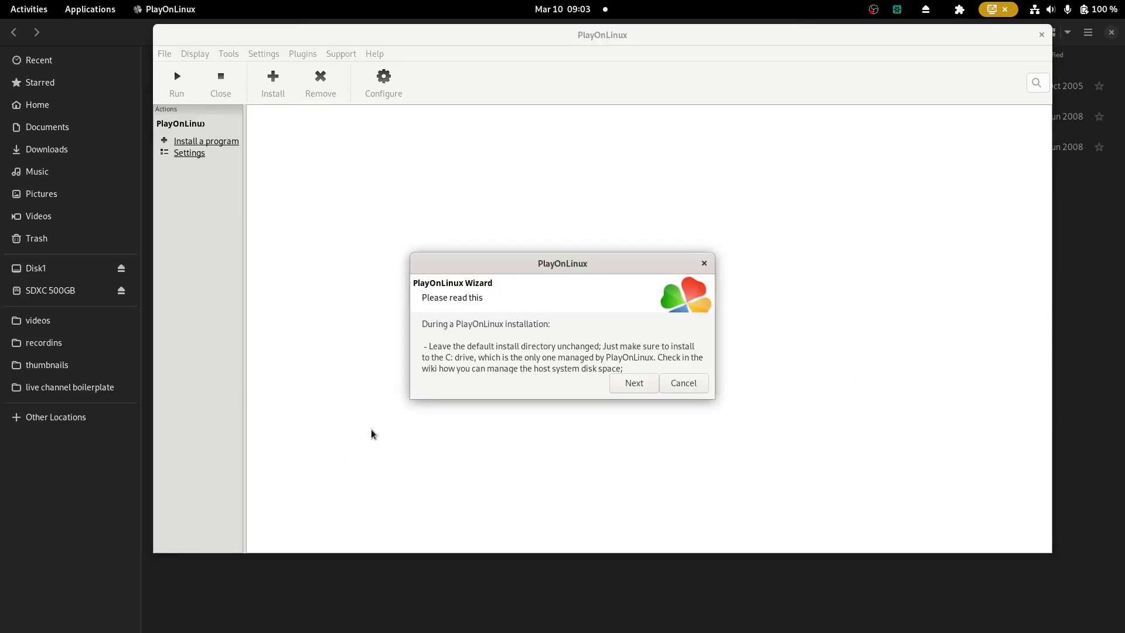
drag(574, 267, 346, 109)
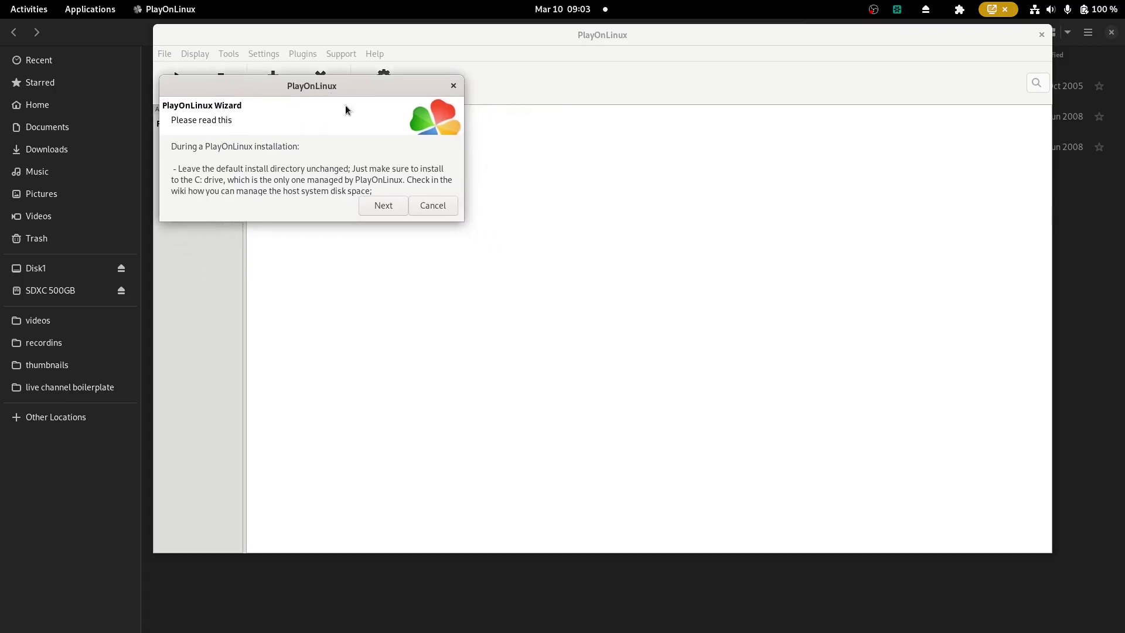
drag(464, 222, 716, 435)
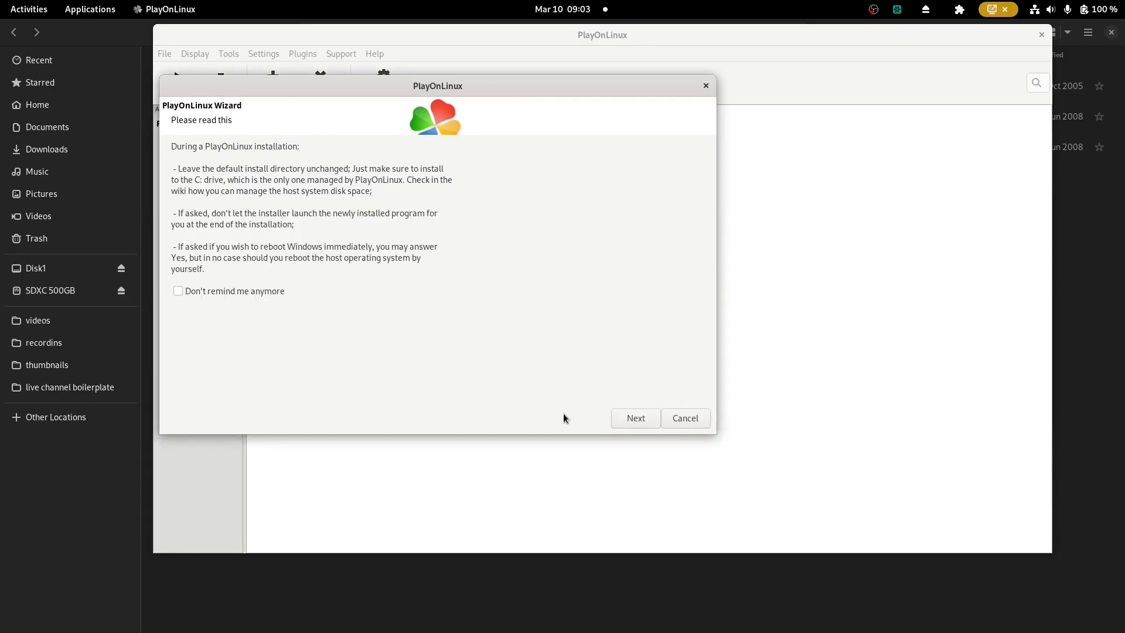
click(635, 423)
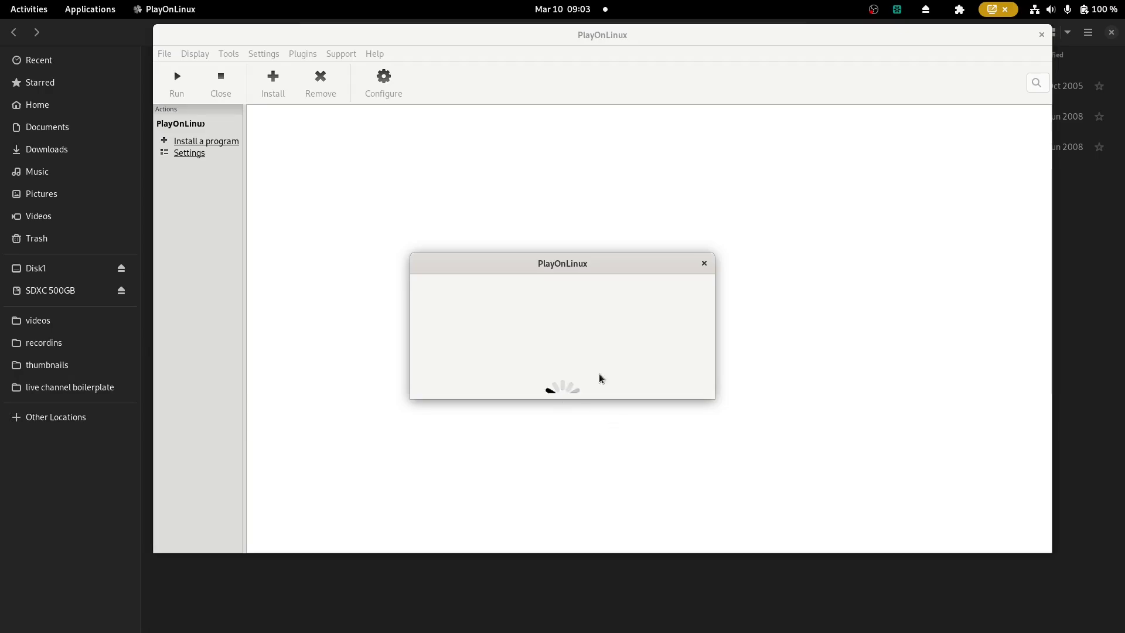
Create a new 32-bit virtual drive named SR2, skipping the pre-installation options
drag(592, 261, 413, 87)
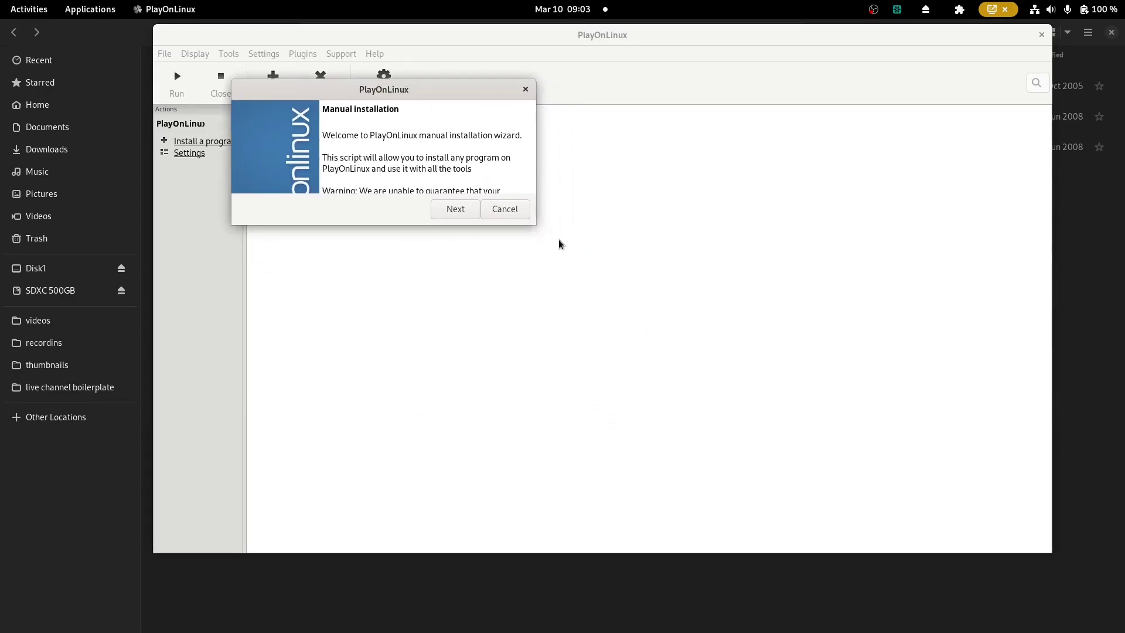
drag(533, 224, 714, 410)
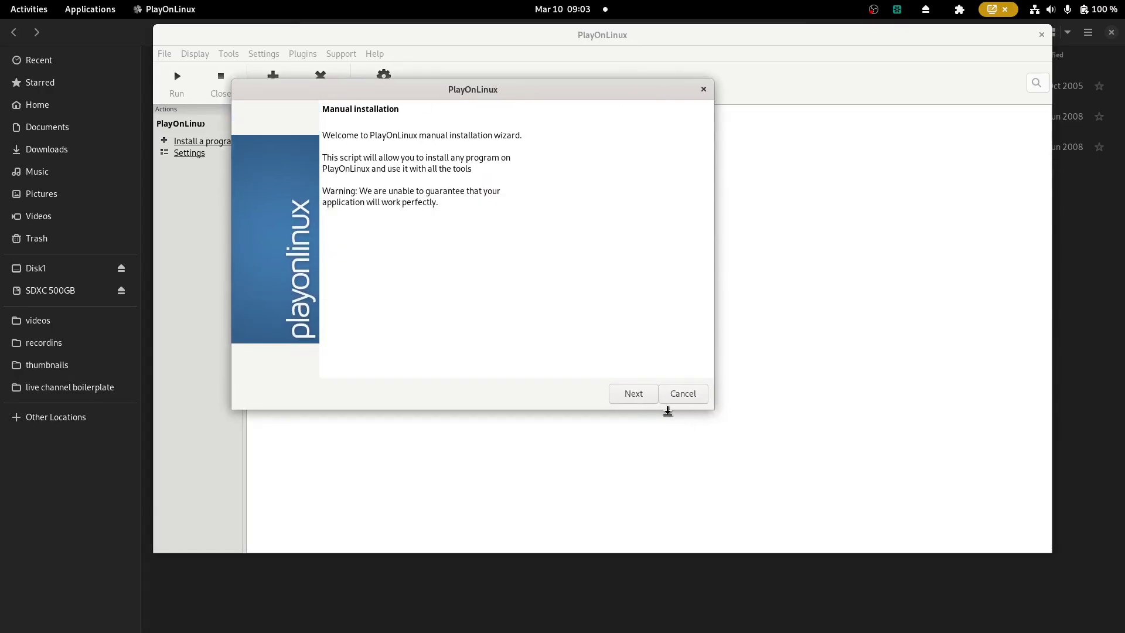
click(627, 395)
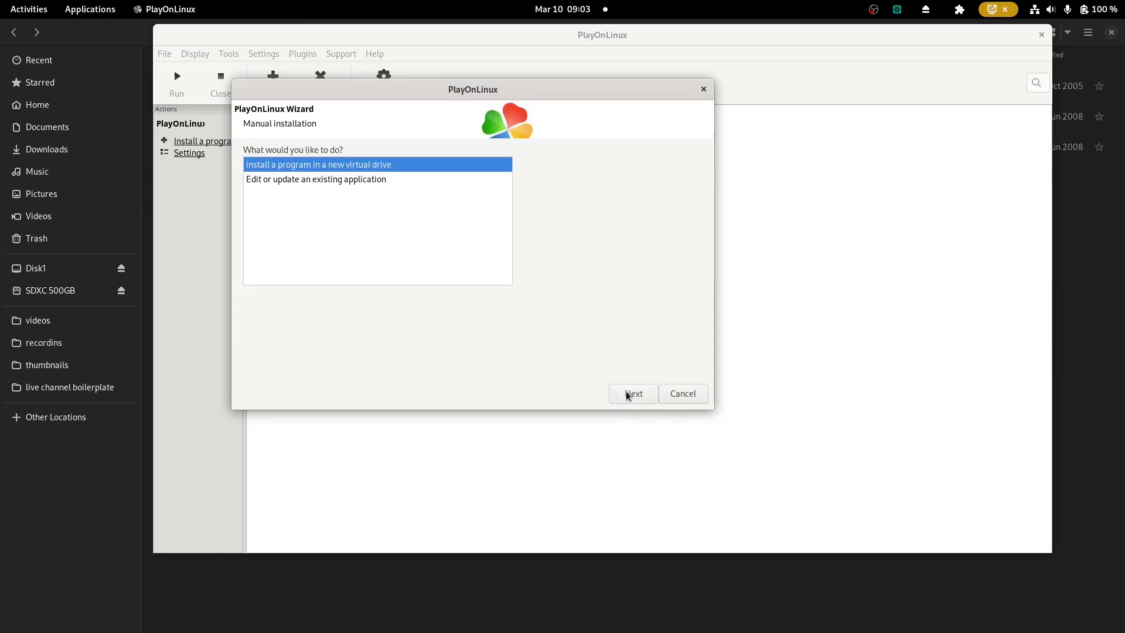
click(646, 396)
click(343, 173)
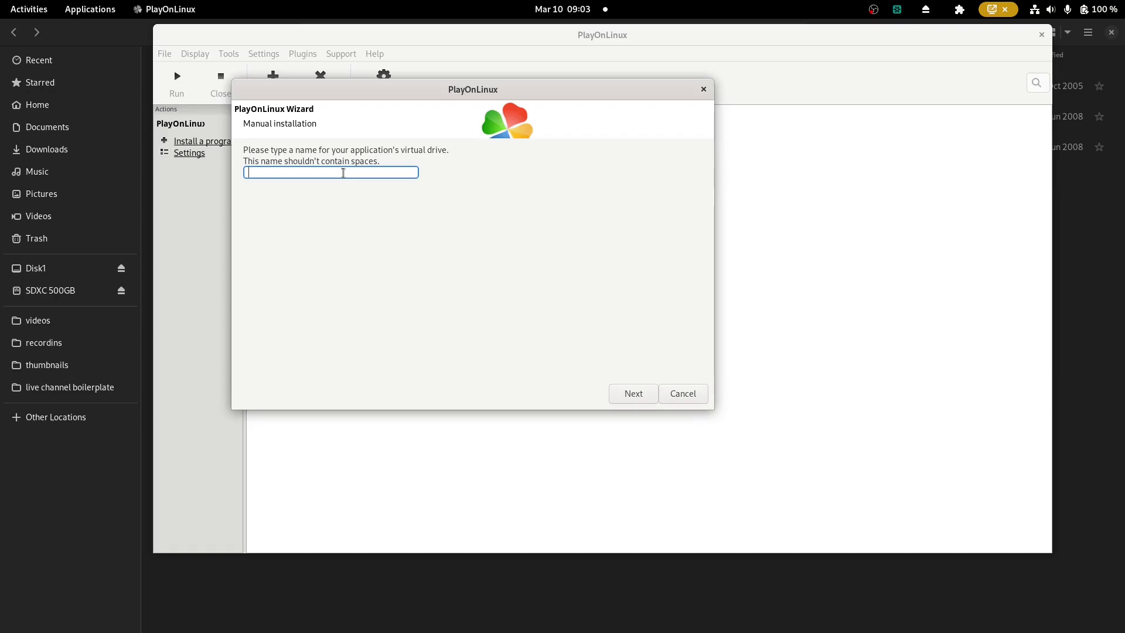
text(SR2)
click(636, 402)
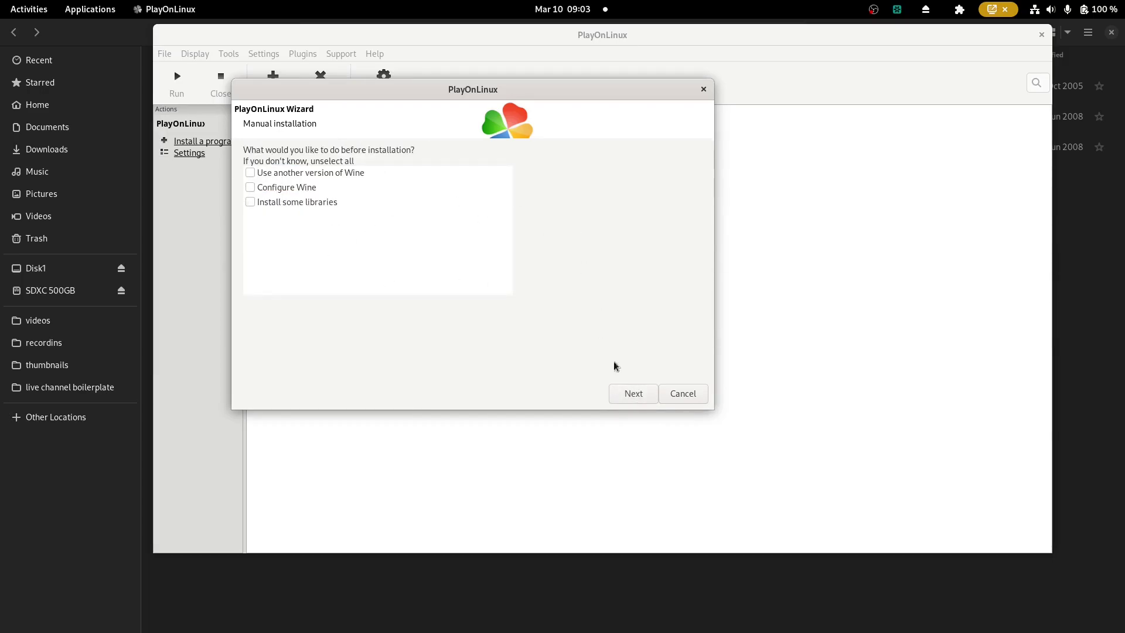
click(631, 399)
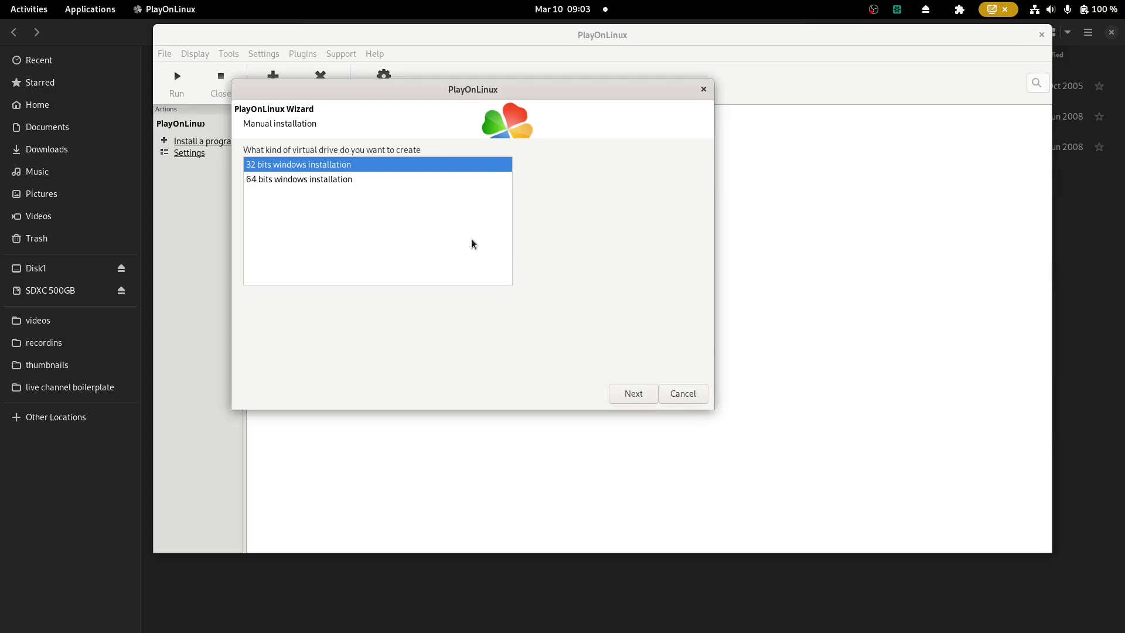
click(633, 393)
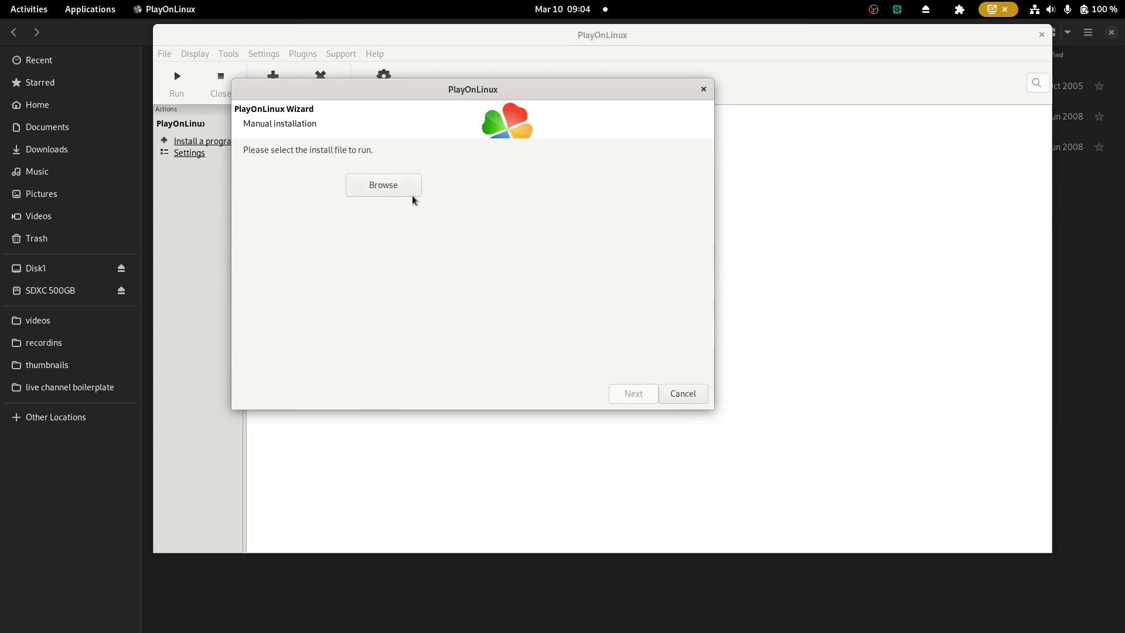
Choose Setup.exe from Disk1 as the install file and start the installation
click(405, 185)
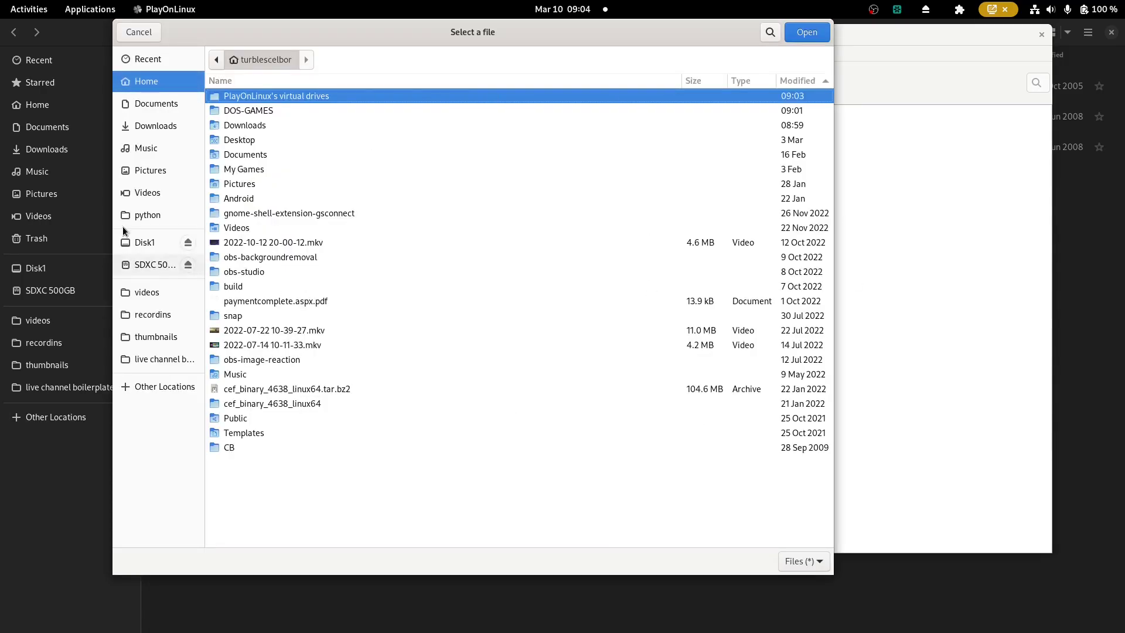
click(141, 242)
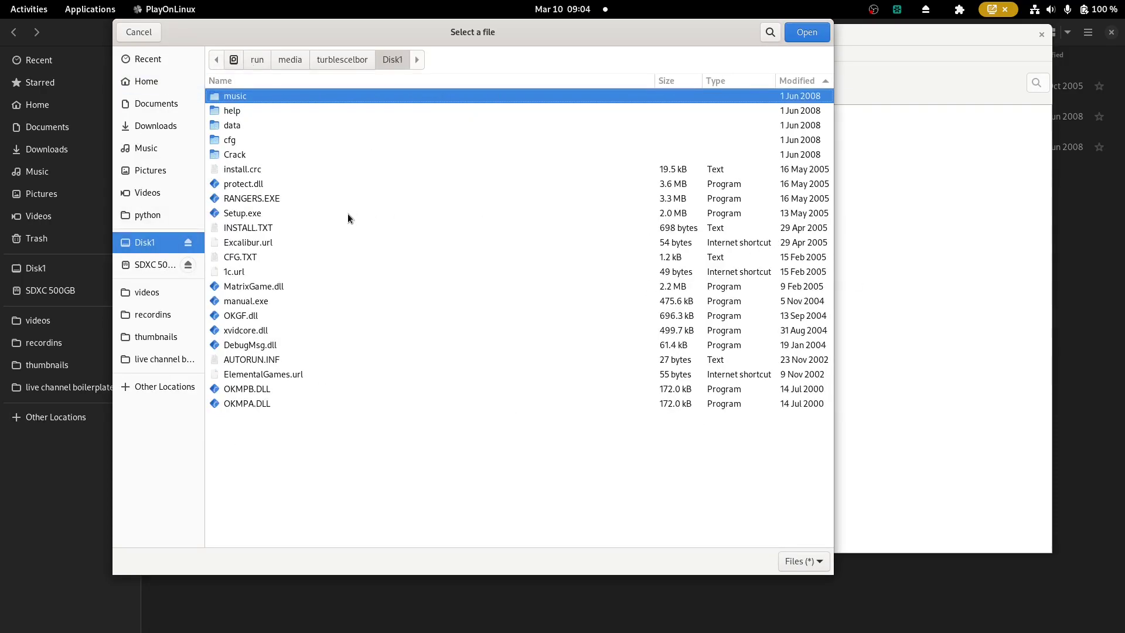
click(313, 215)
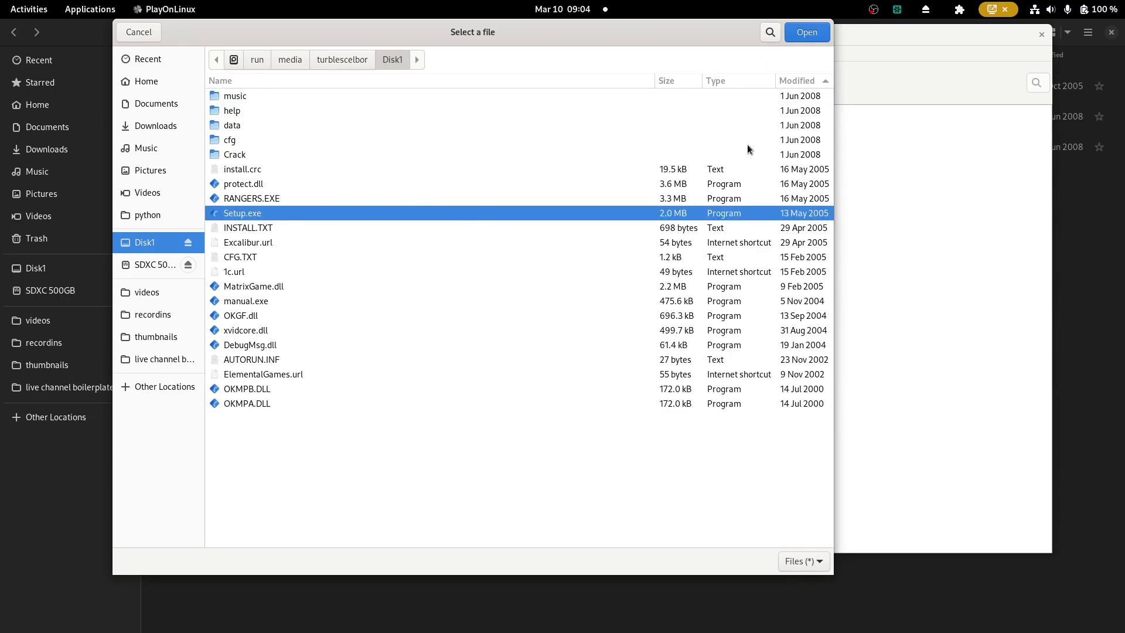
click(811, 33)
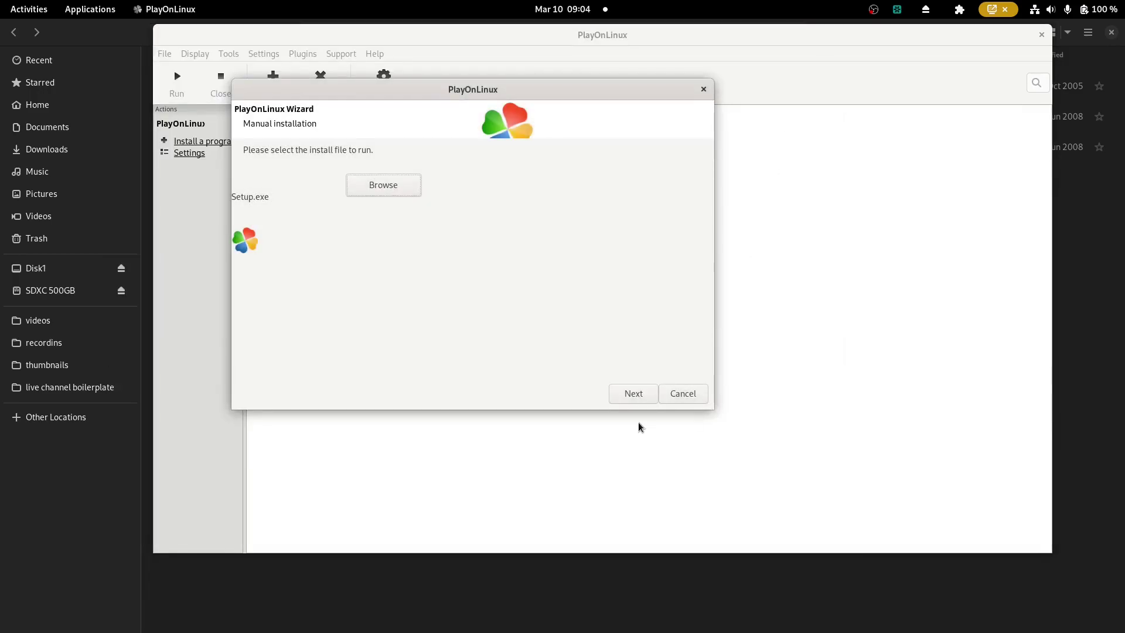
click(622, 396)
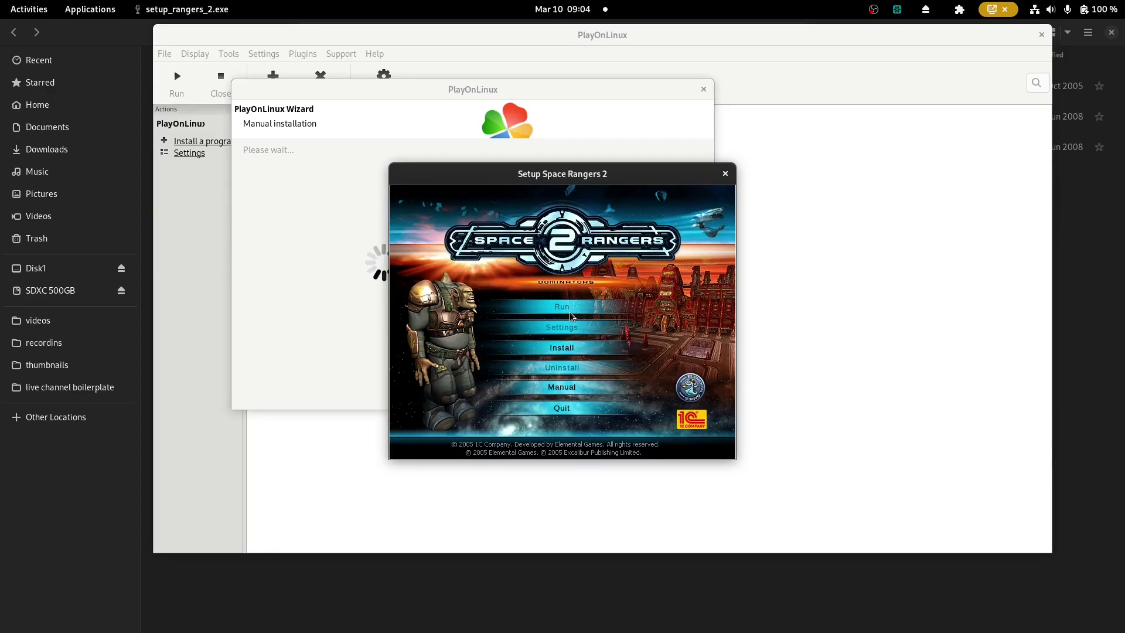
Install Space Rangers 2 with all components, default folder, Start menu folder and desktop icon
click(580, 352)
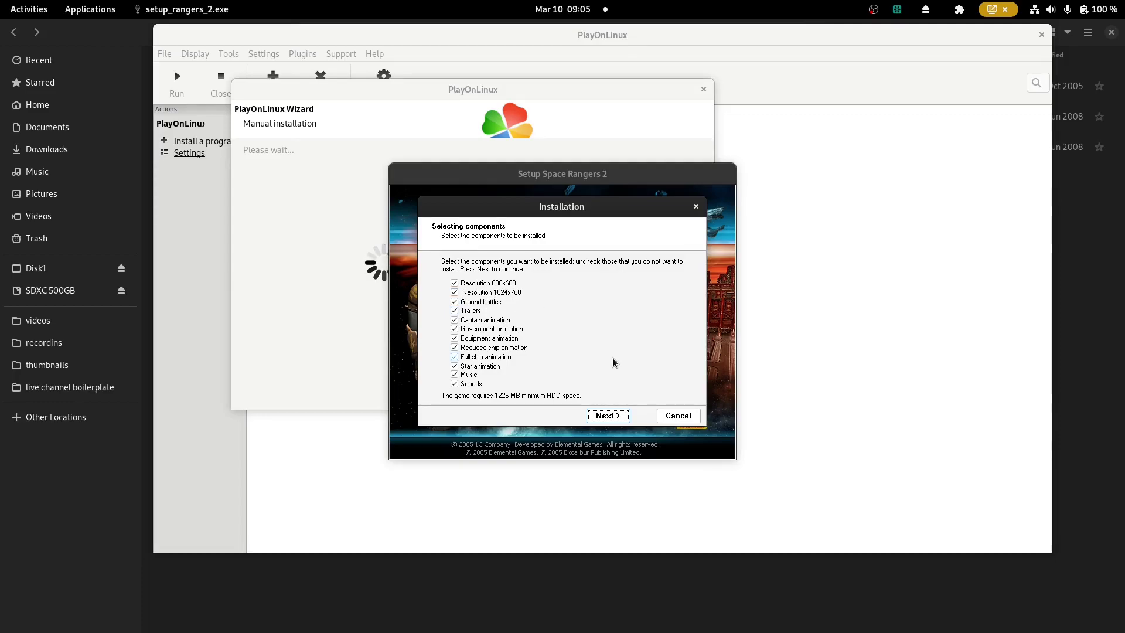
click(607, 416)
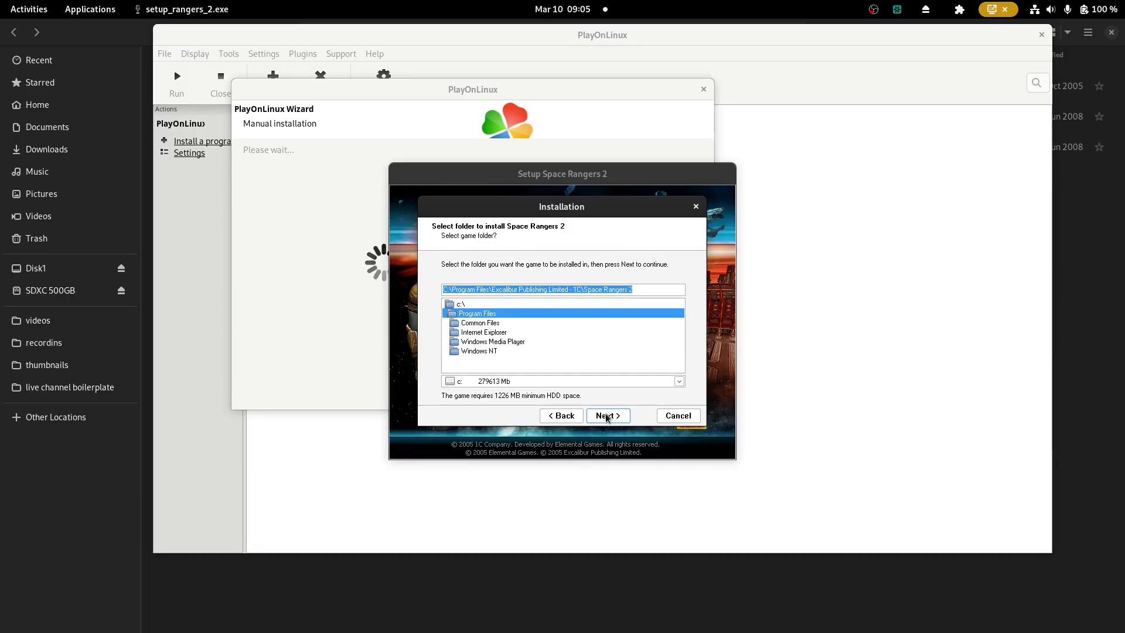
click(606, 416)
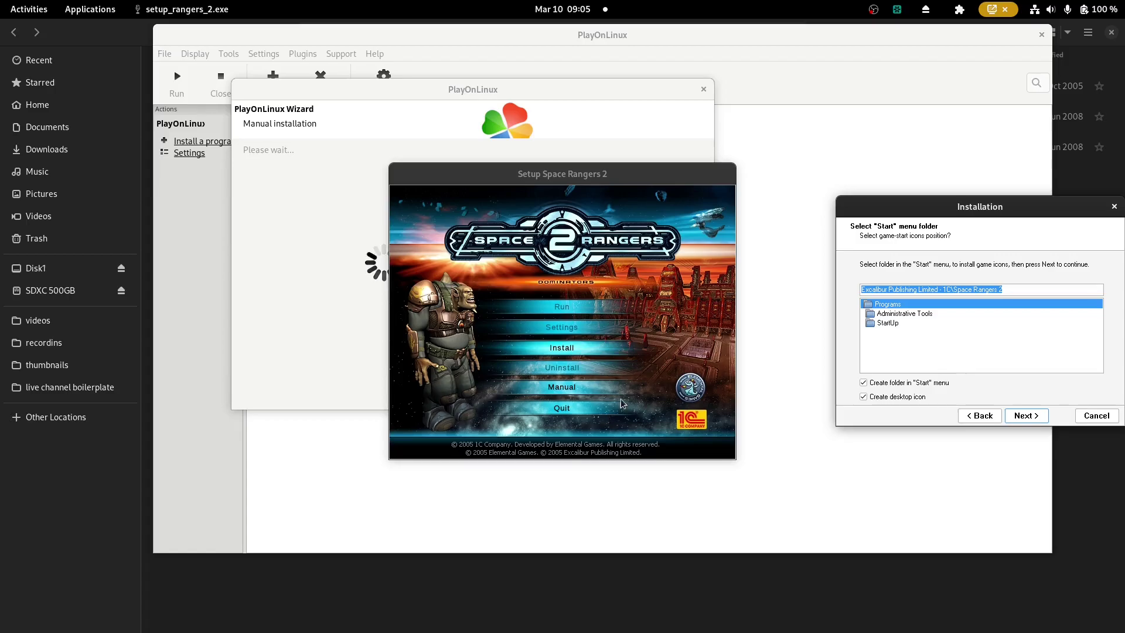
click(1026, 416)
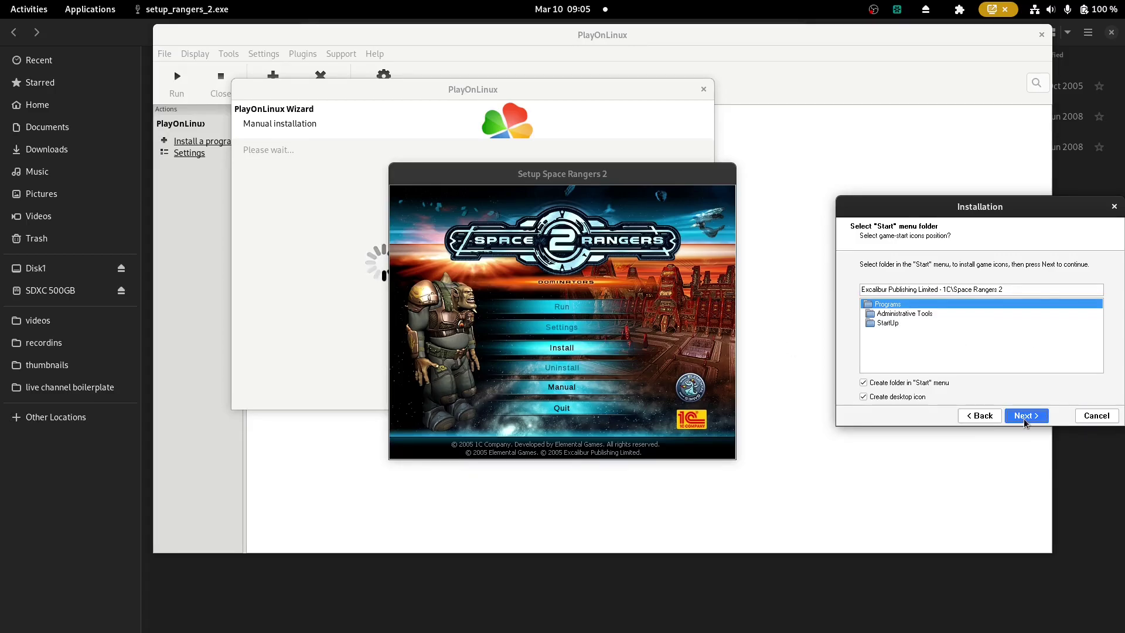
click(621, 419)
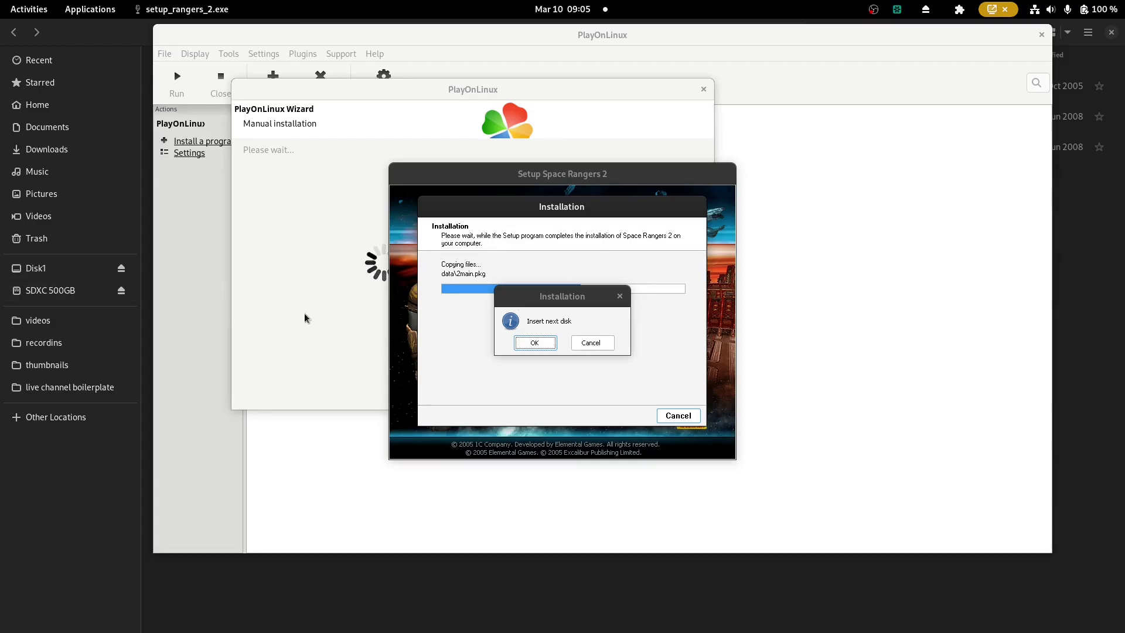
Eject Disk1, mount Space Ranger 2 - Disk2.iso, and open the Disk2 drive
click(107, 514)
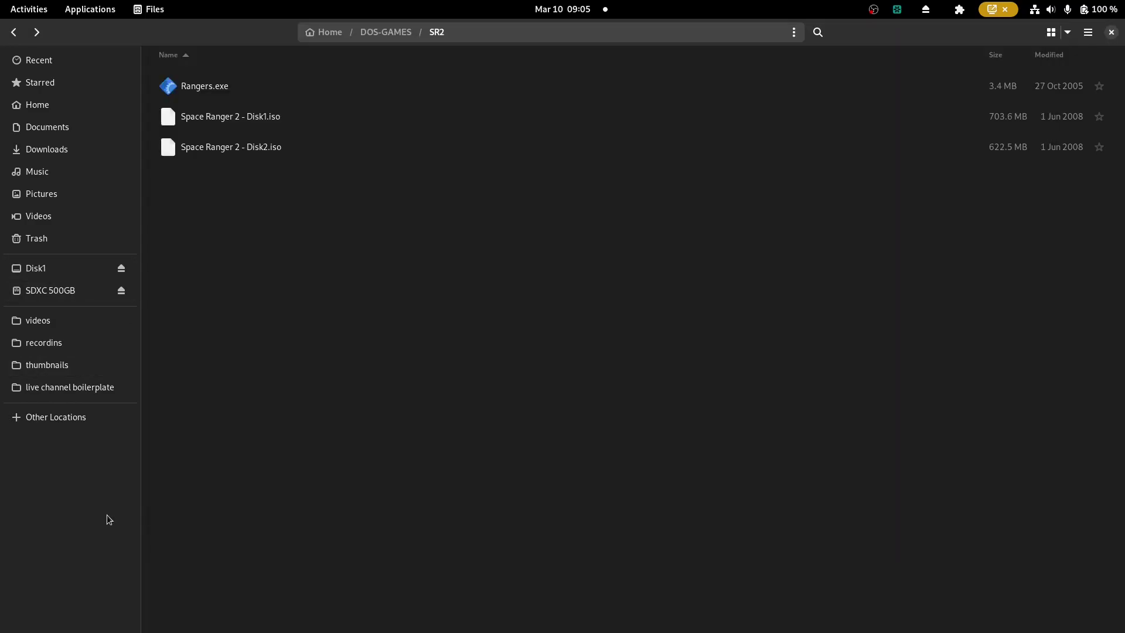
click(122, 268)
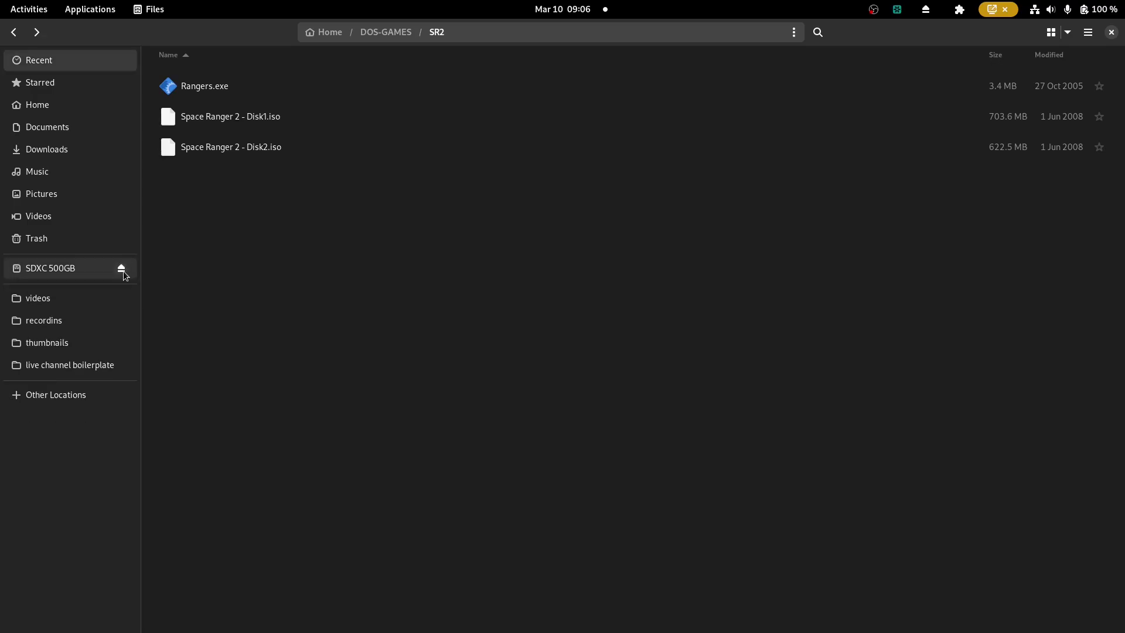
right_click(257, 150)
click(283, 161)
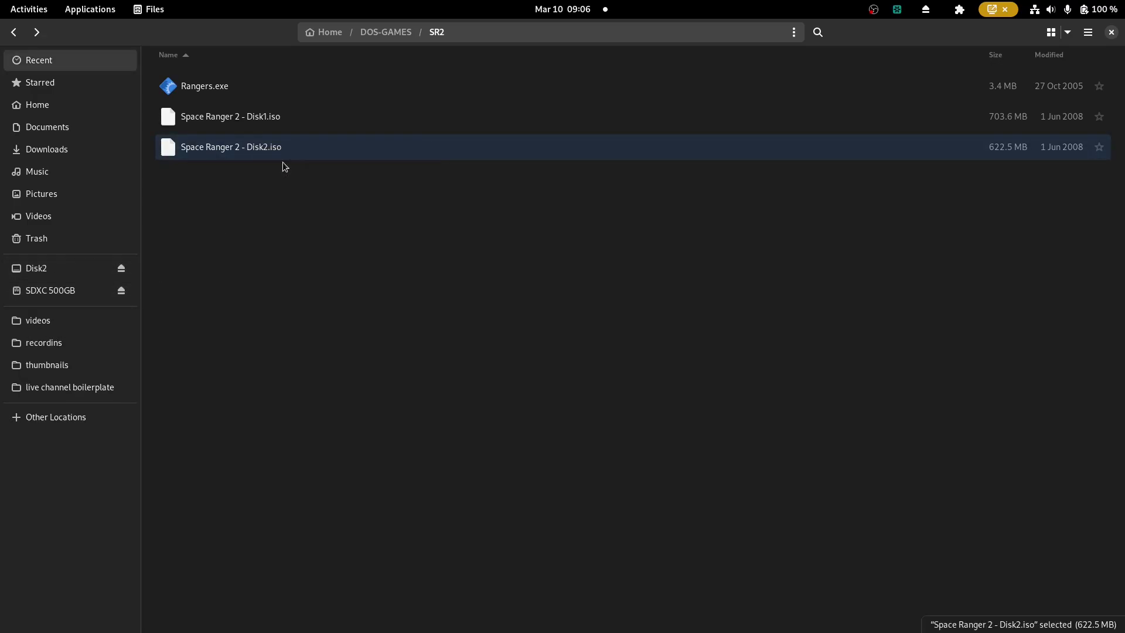
click(51, 269)
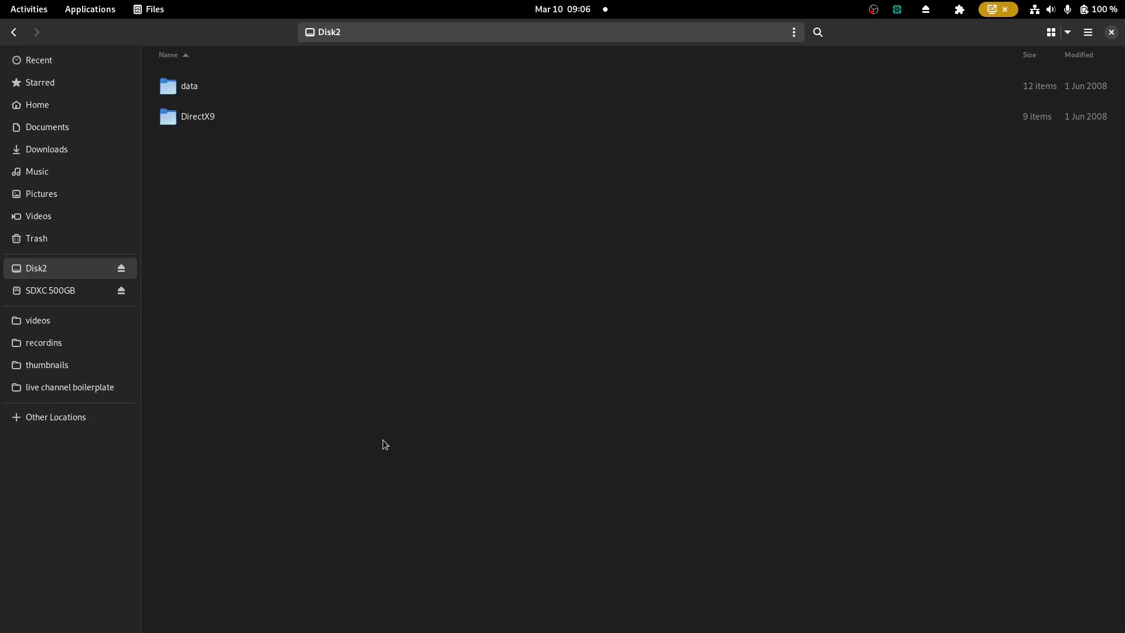
Return to the Space Rangers 2 installer and confirm the second disk so copying finishes
key(super)
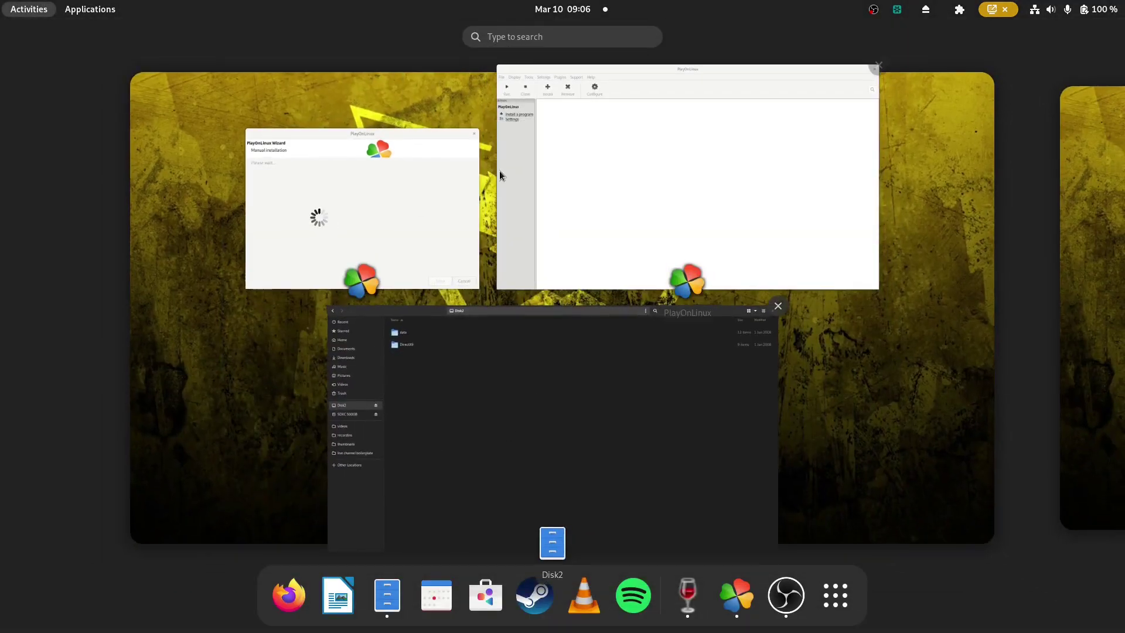
click(491, 181)
click(534, 342)
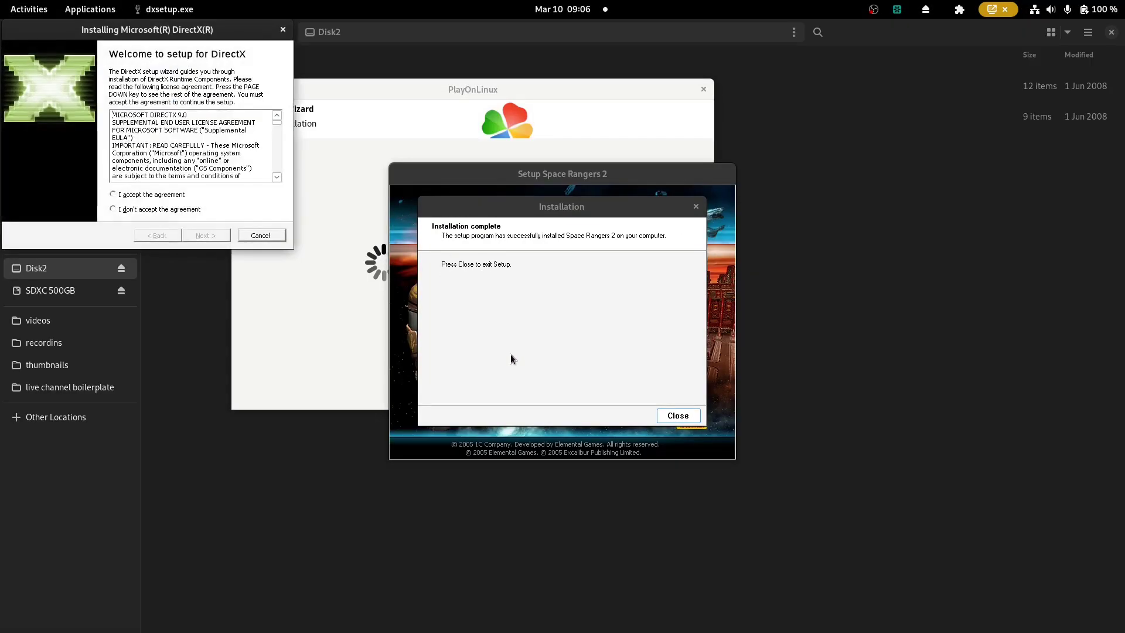
Accept and run DirectX setup, dismiss the newer-version message, and close the completion notices
click(135, 197)
click(202, 236)
click(200, 237)
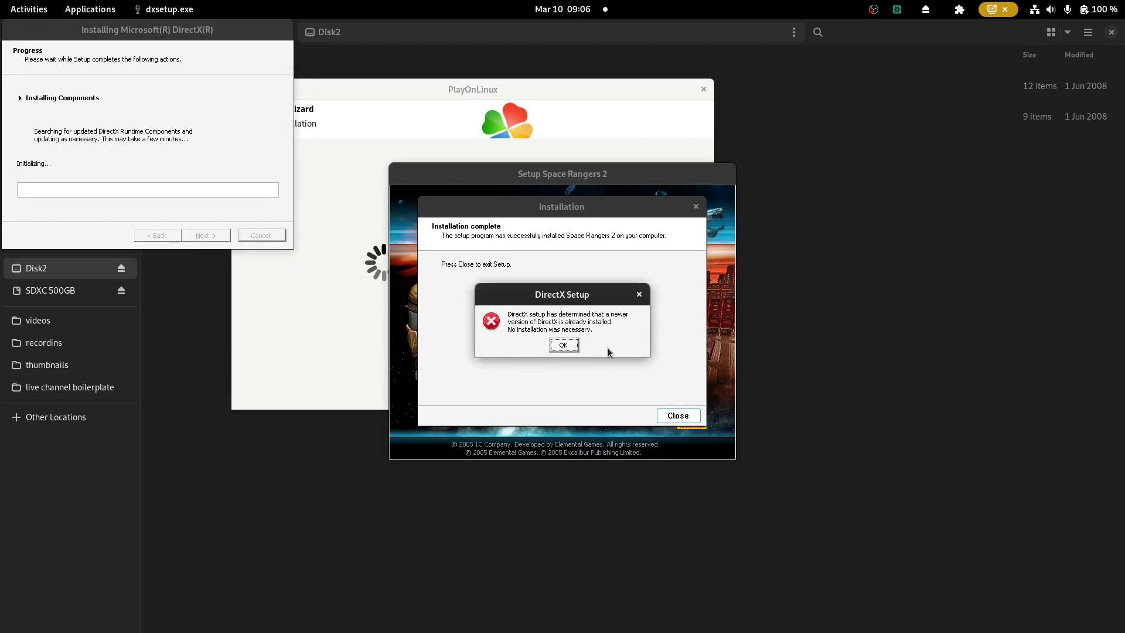
click(561, 347)
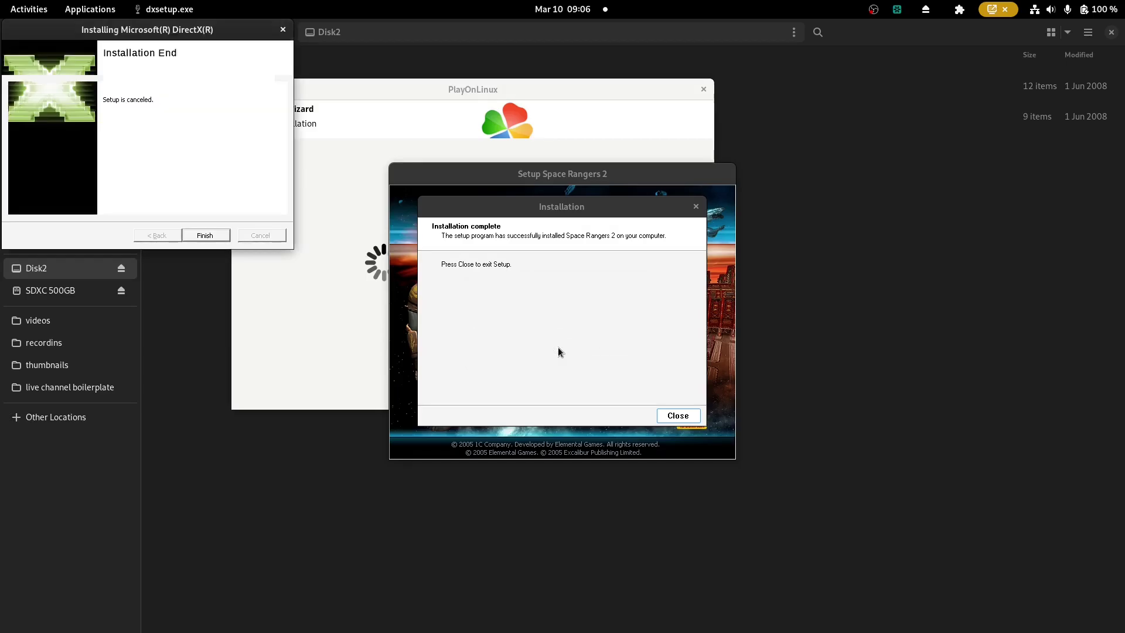
click(199, 234)
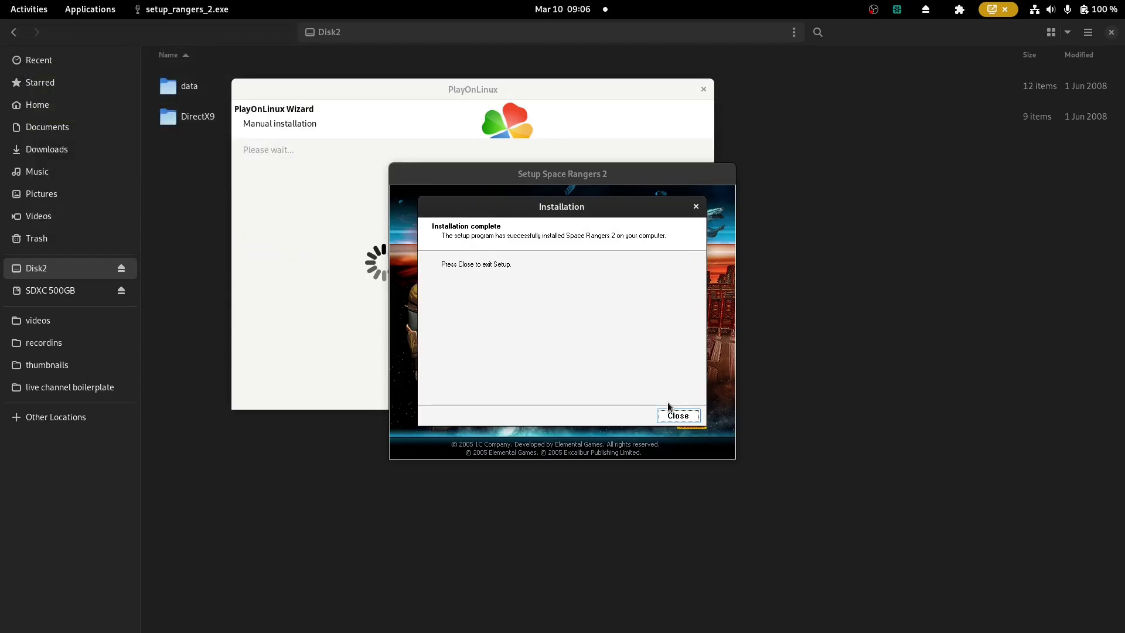
click(677, 414)
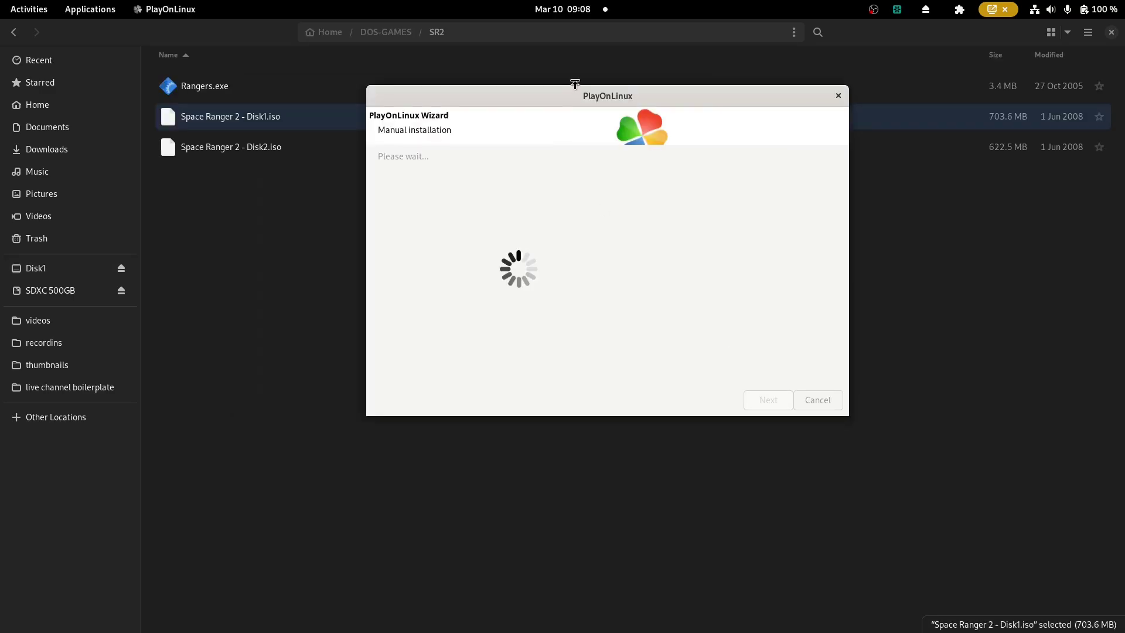
Open the virtual drive configuration and start a new shortcut from the SR2 drive
drag(572, 86, 482, 26)
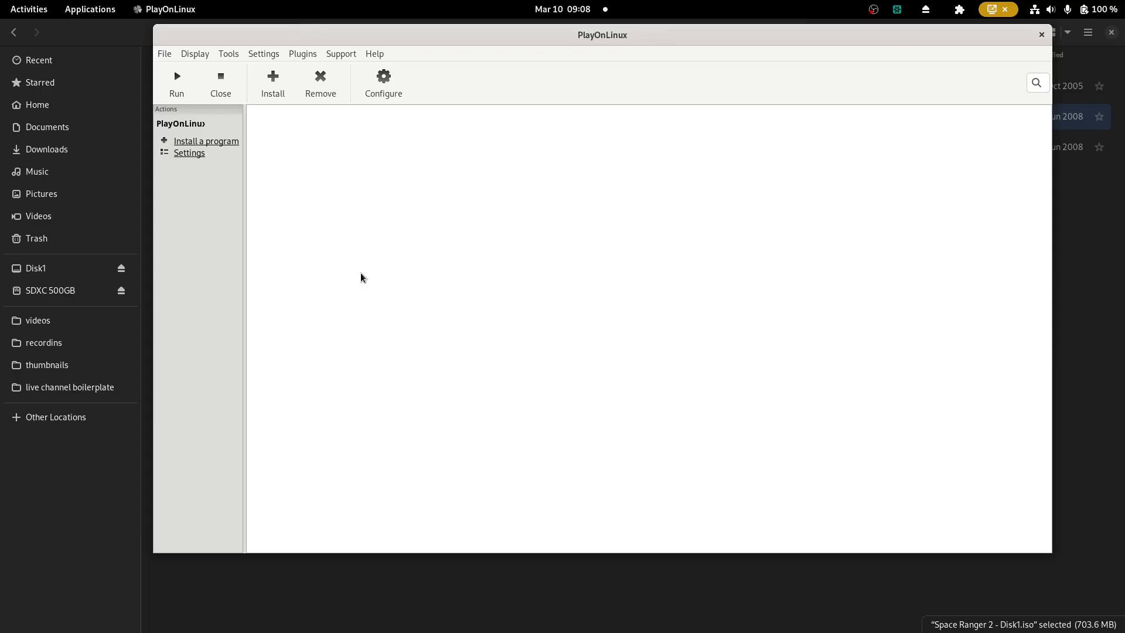
click(164, 54)
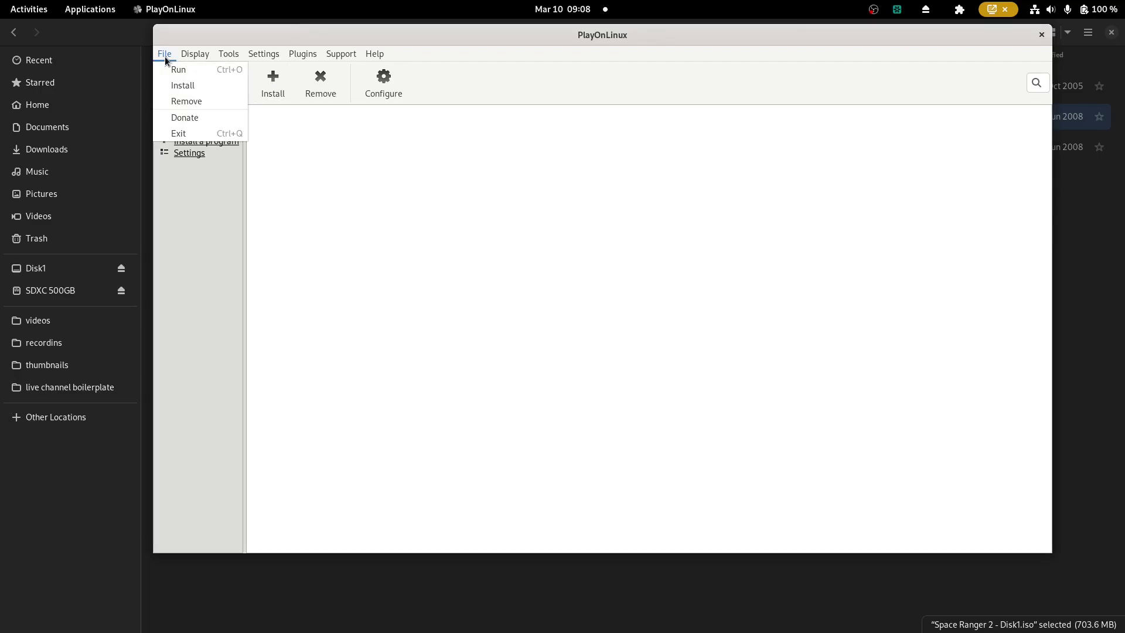
click(164, 54)
click(387, 88)
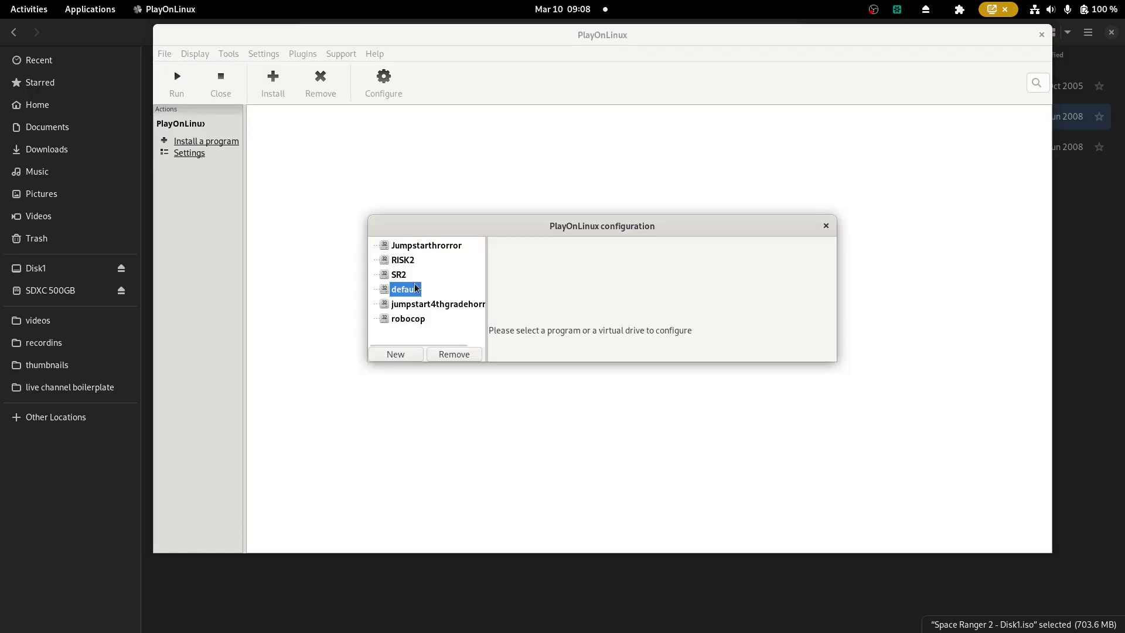
click(399, 274)
click(580, 301)
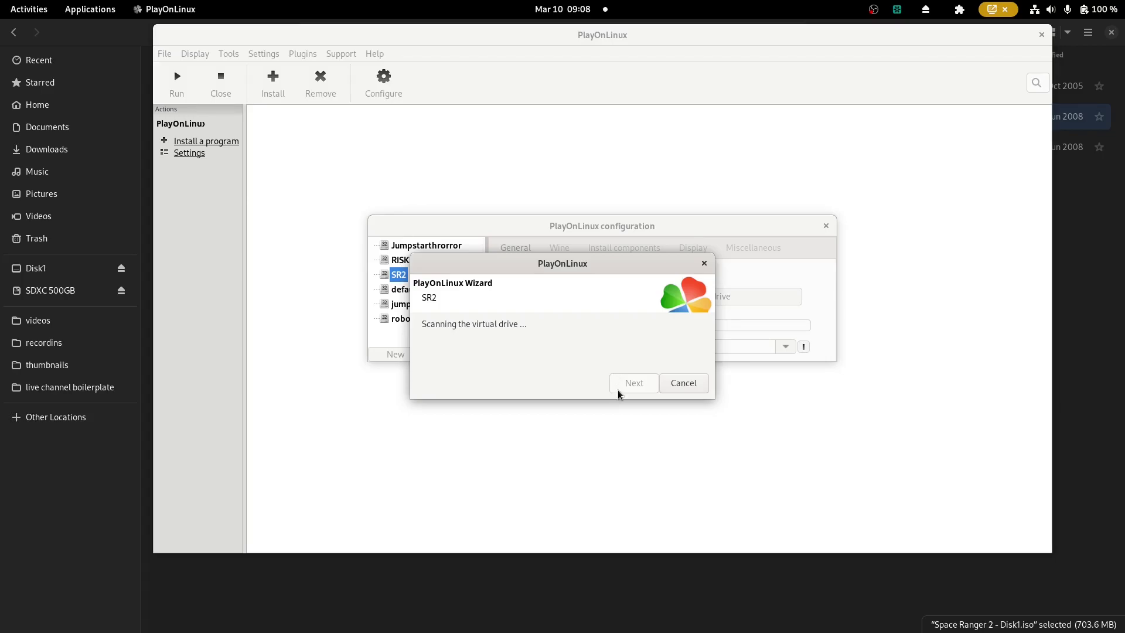
Choose Rangers.exe as the program and name the shortcut SR2
scroll(571, 348, up, 2)
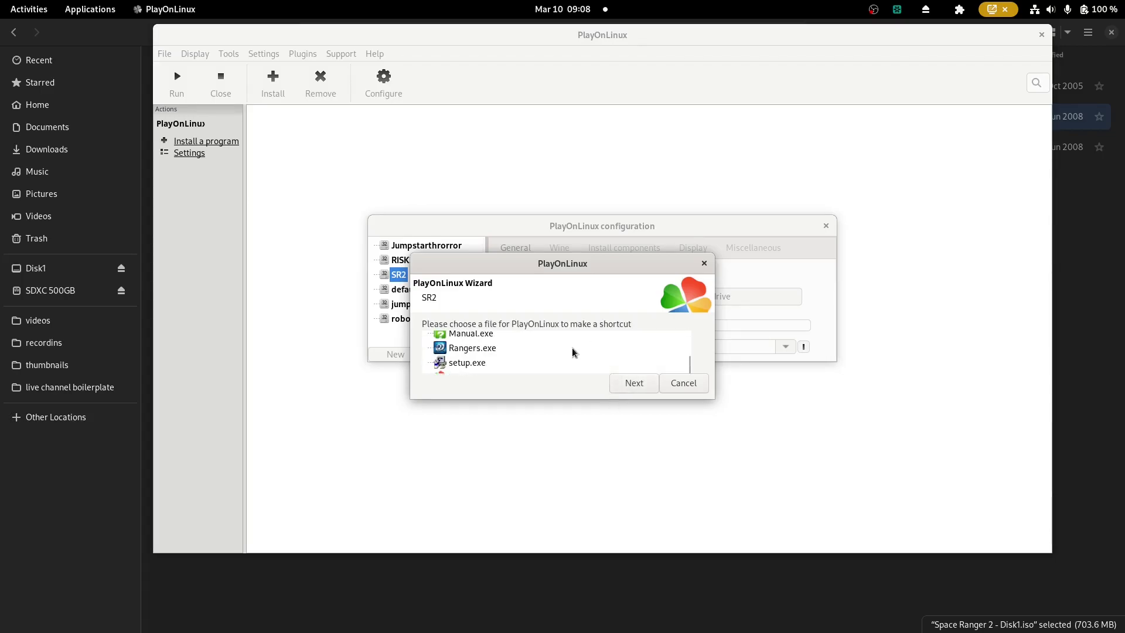
scroll(530, 354, down, 1)
scroll(499, 361, up, 1)
click(481, 350)
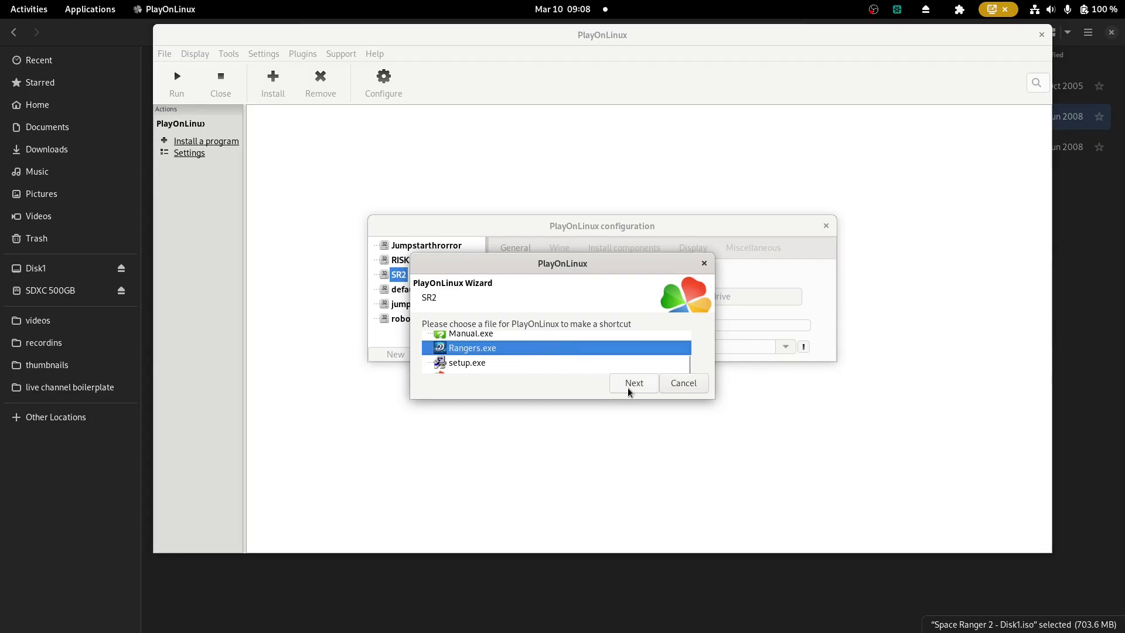
click(627, 388)
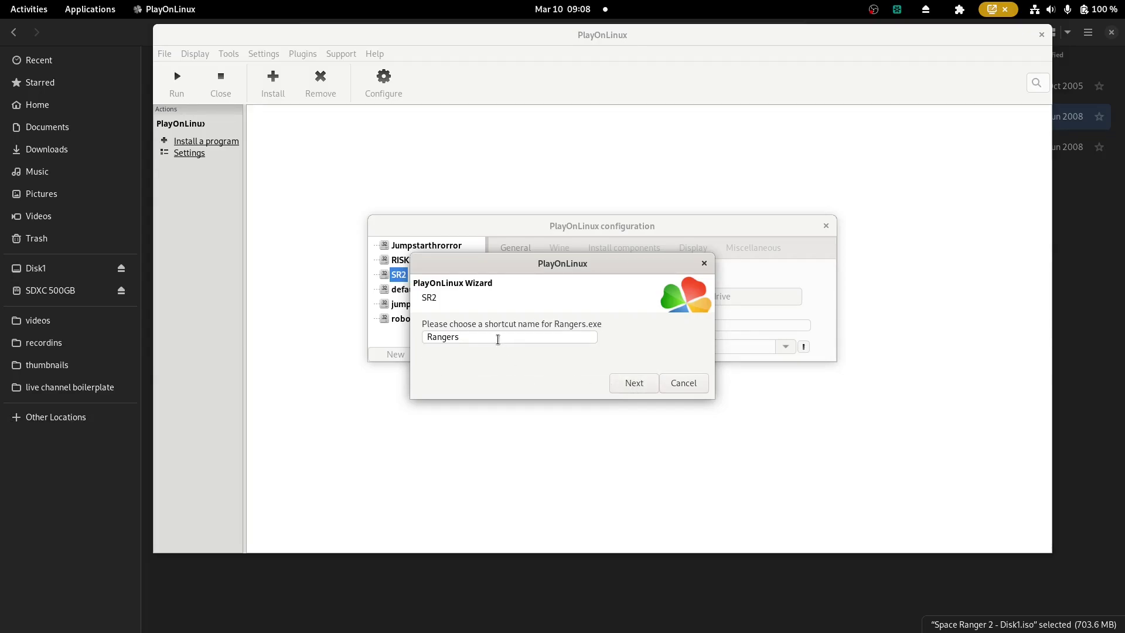
double_click(498, 338)
text(SR2)
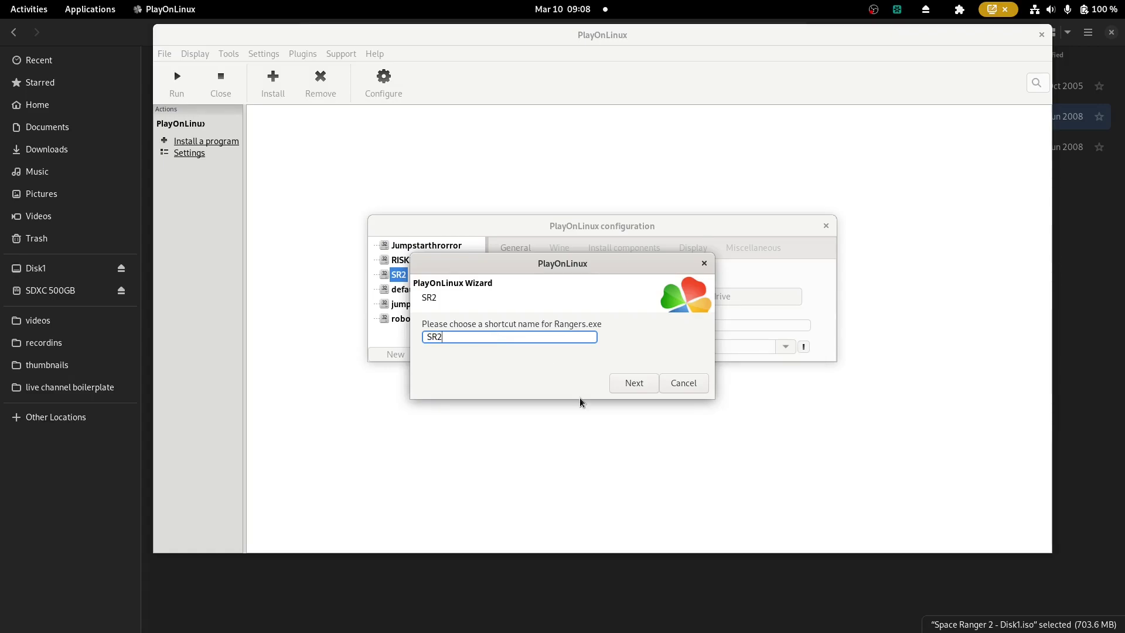
click(633, 384)
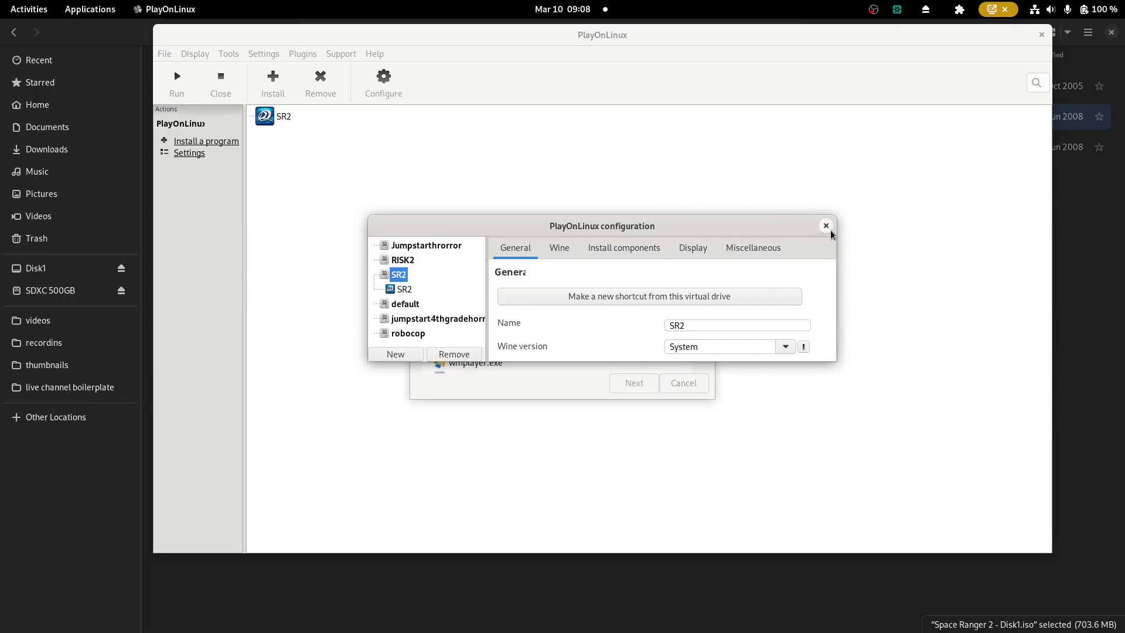
Close the configuration window and wizard, run SR2, and dismiss the StarForce and program errors
click(828, 232)
click(686, 382)
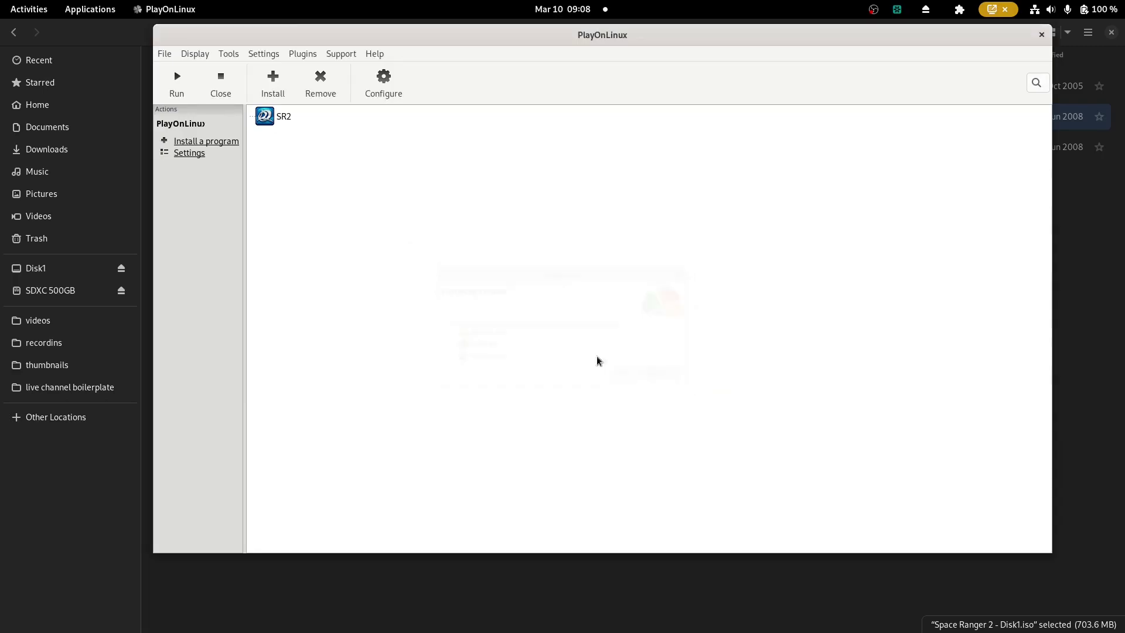
click(282, 121)
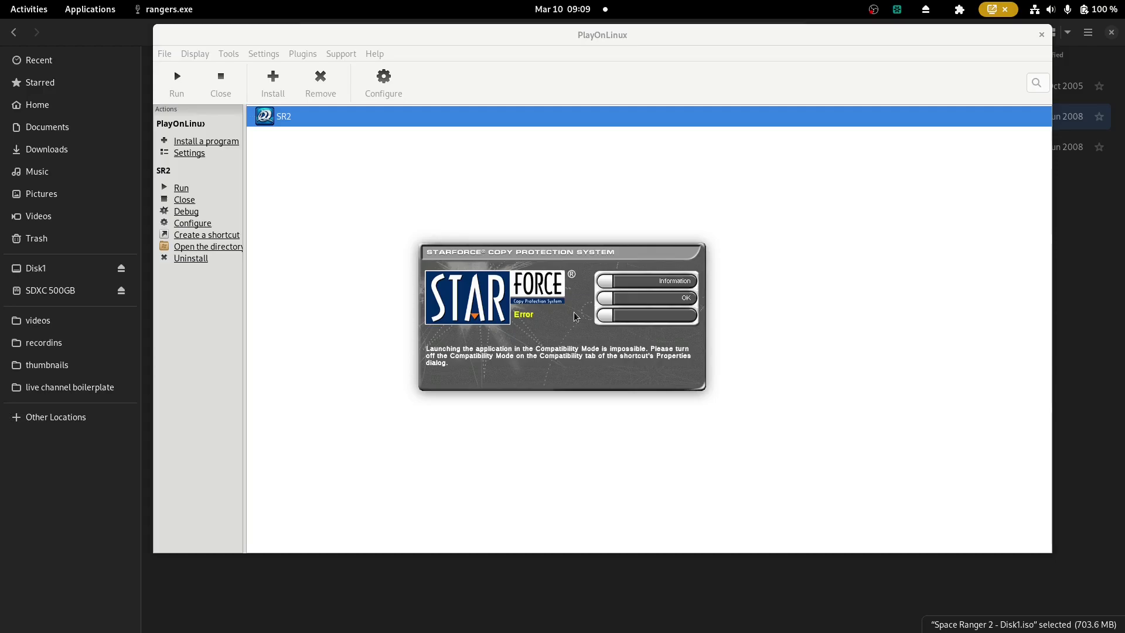
click(639, 300)
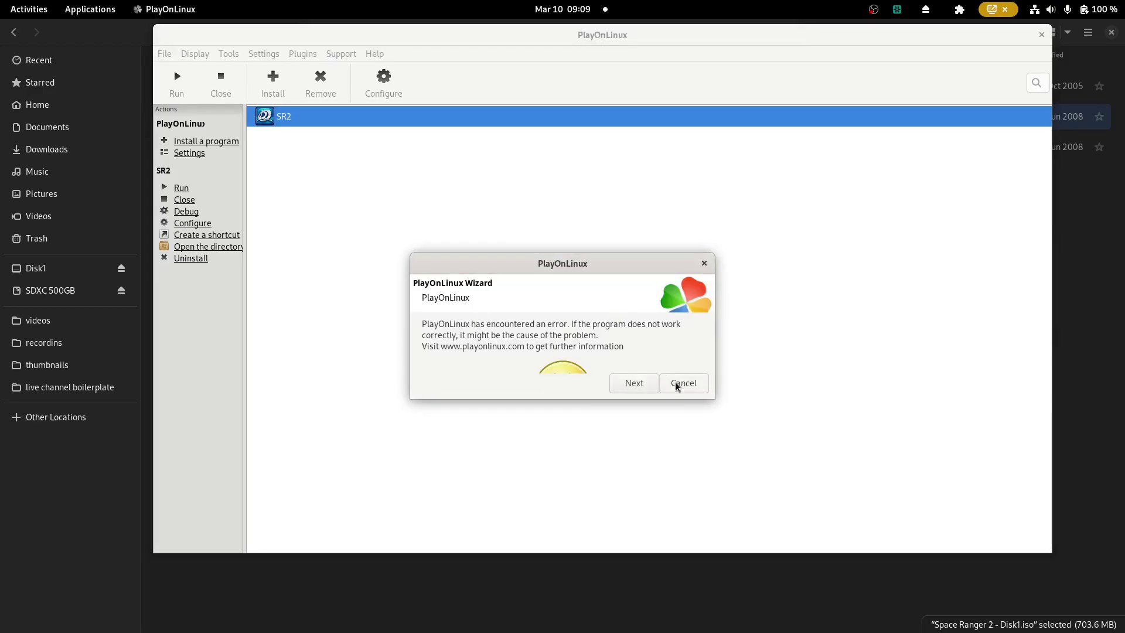
click(677, 384)
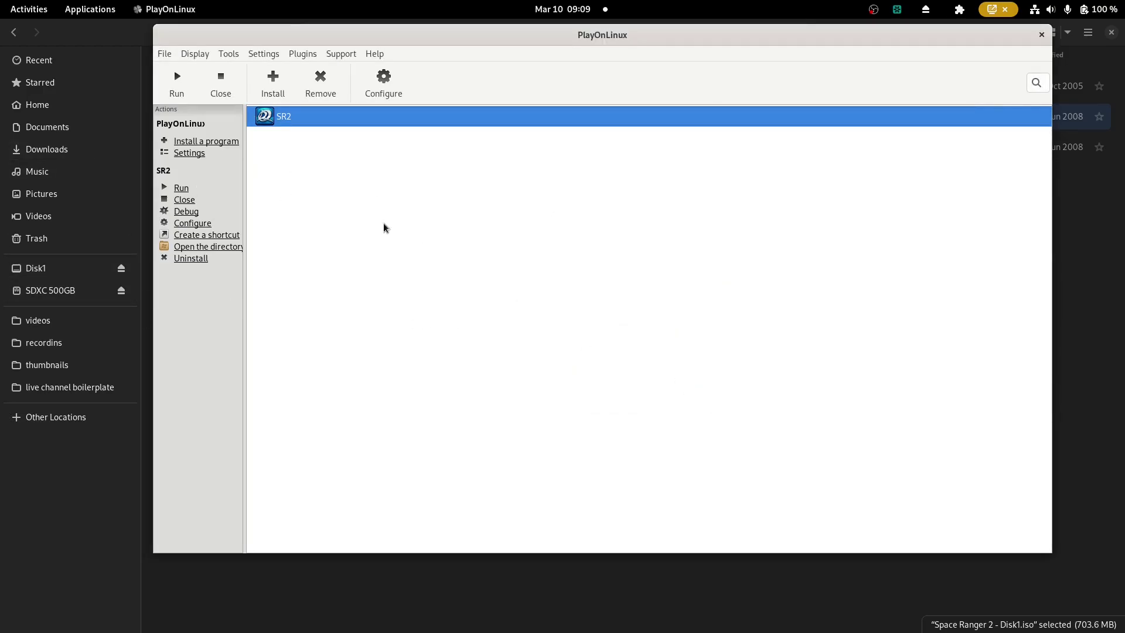
Unmount the Disk1 image and copy Rangers.exe from Home/DOS-GAMES/SR2
click(54, 273)
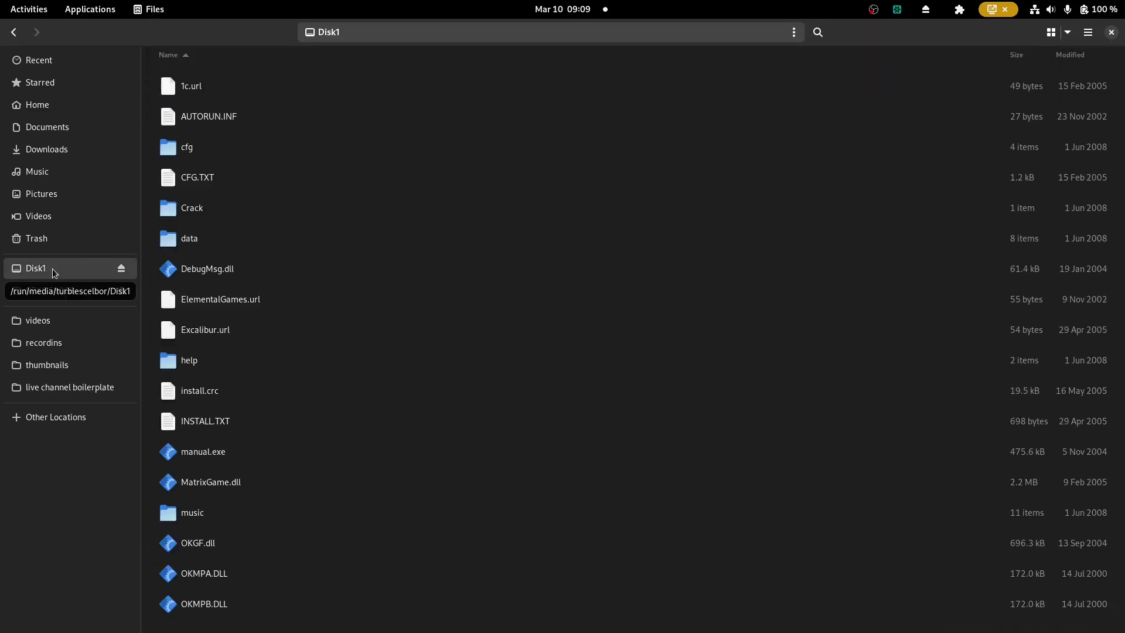
click(121, 269)
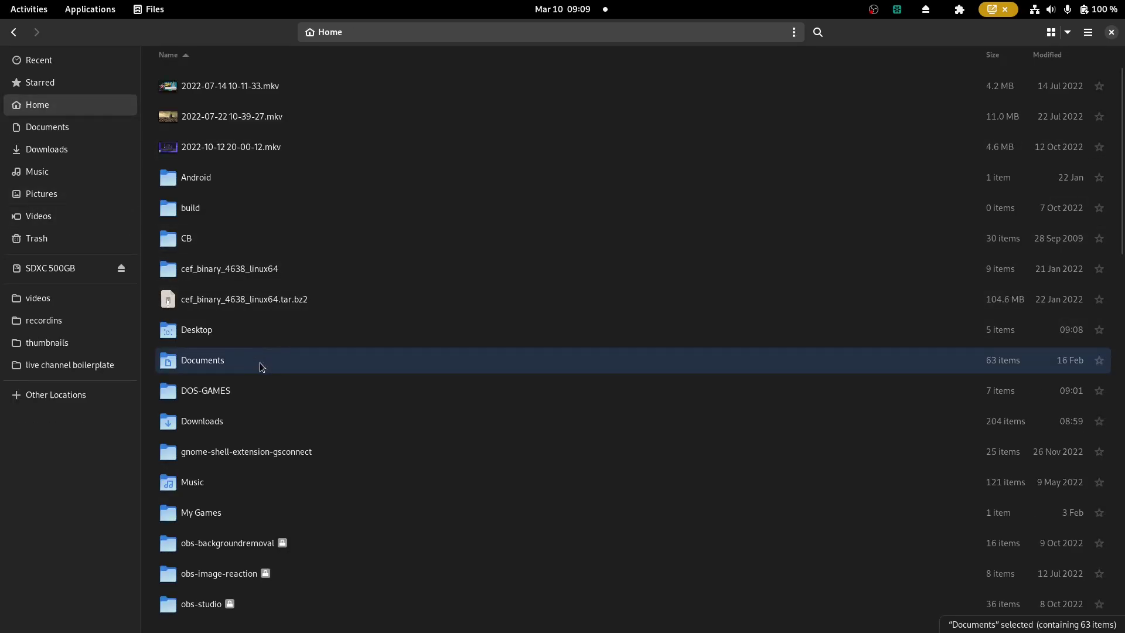
double_click(230, 390)
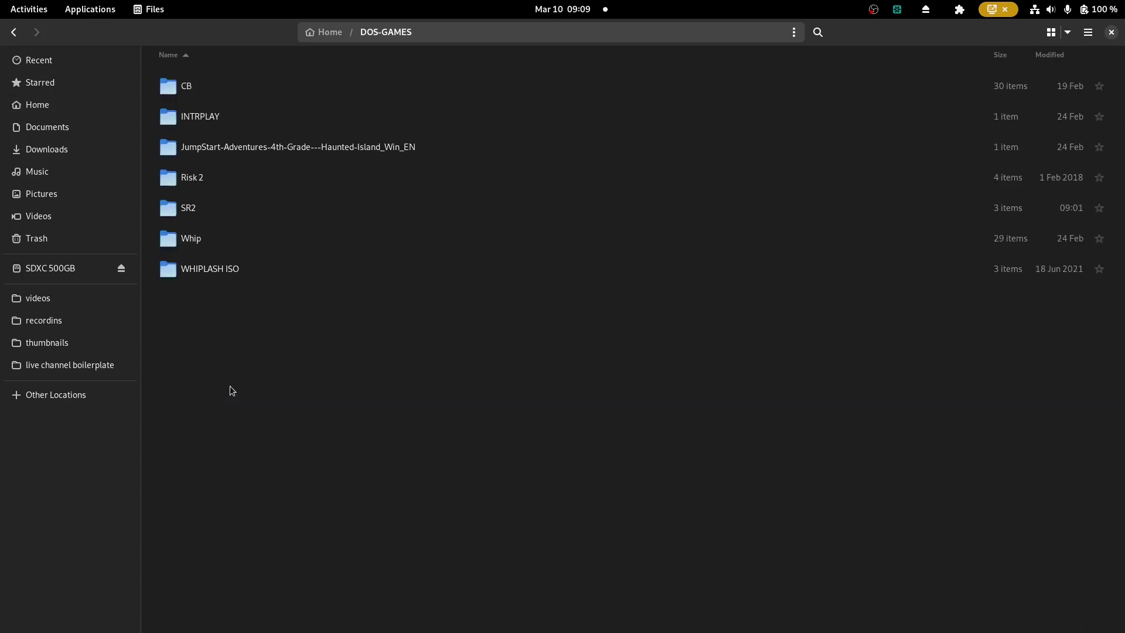
double_click(216, 200)
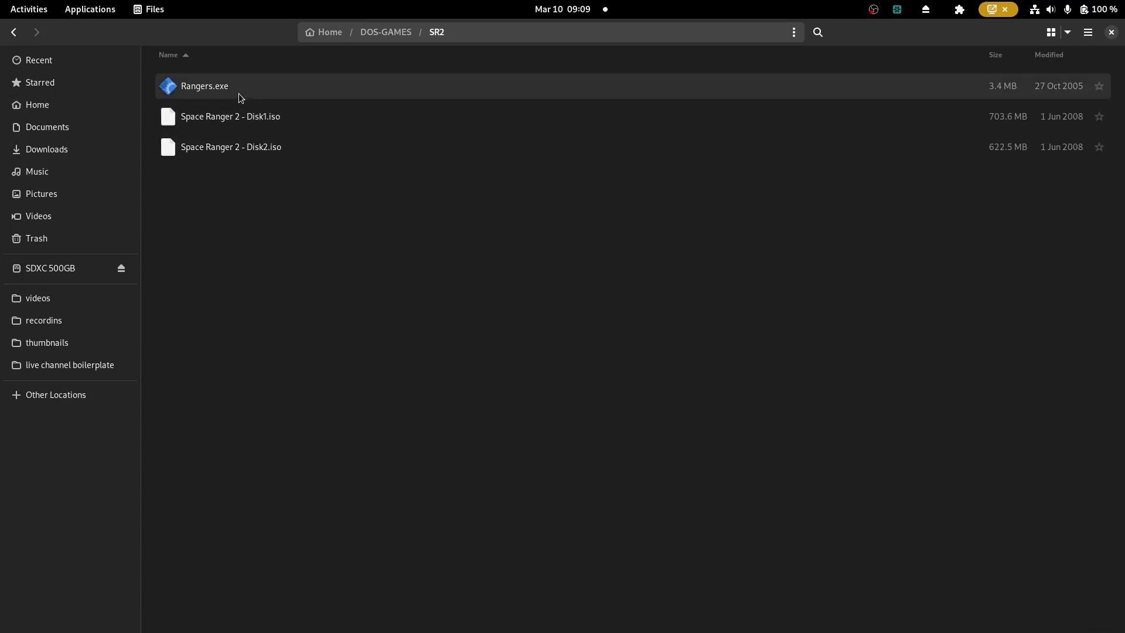
right_click(238, 93)
click(300, 179)
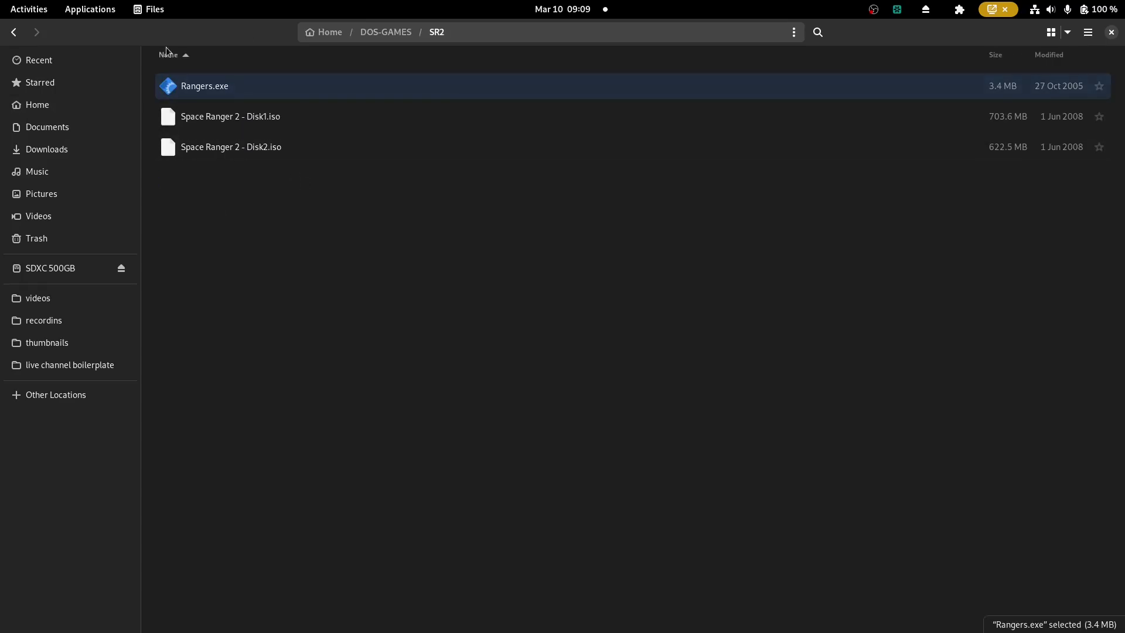
Go back to the Home folder and look over its contents
click(321, 32)
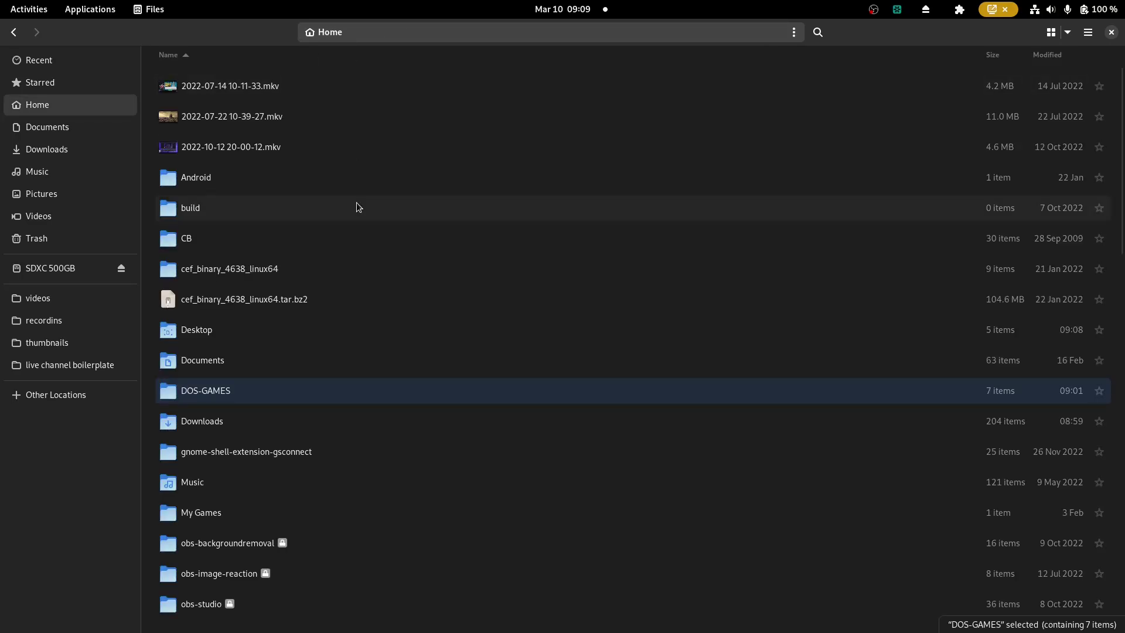
scroll(354, 205, down, 2)
scroll(353, 212, up, 2)
scroll(356, 214, down, 3)
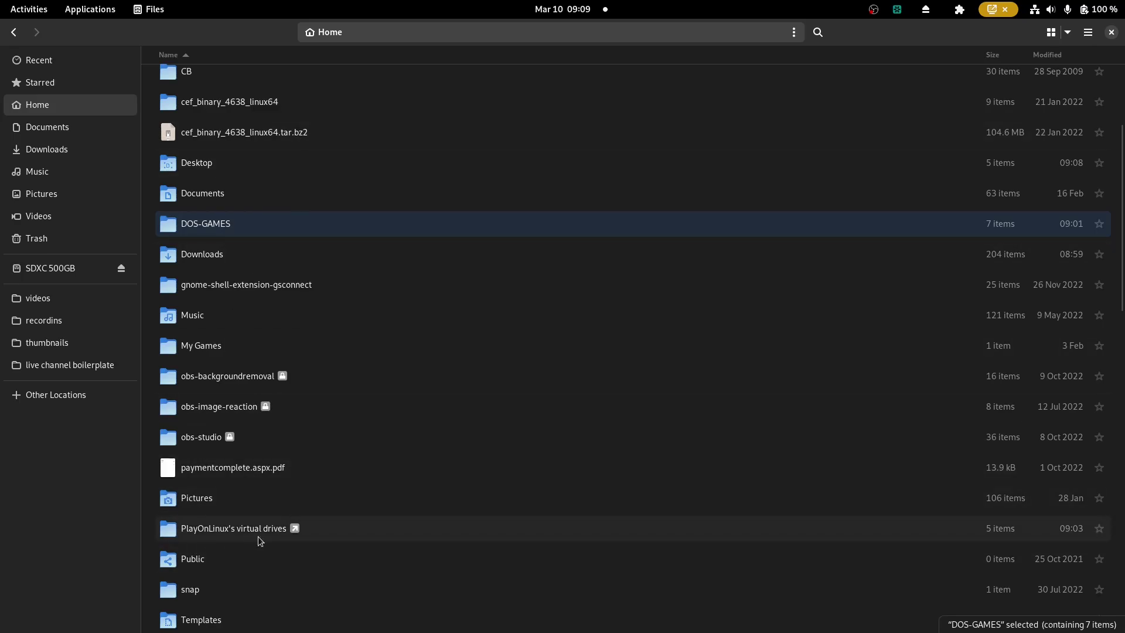
Paste Rangers.exe into SR2's drive_c/Program Files/Excalibur Publishing Limited - 1C/Space Rangers 2, replacing the original
click(202, 532)
double_click(201, 532)
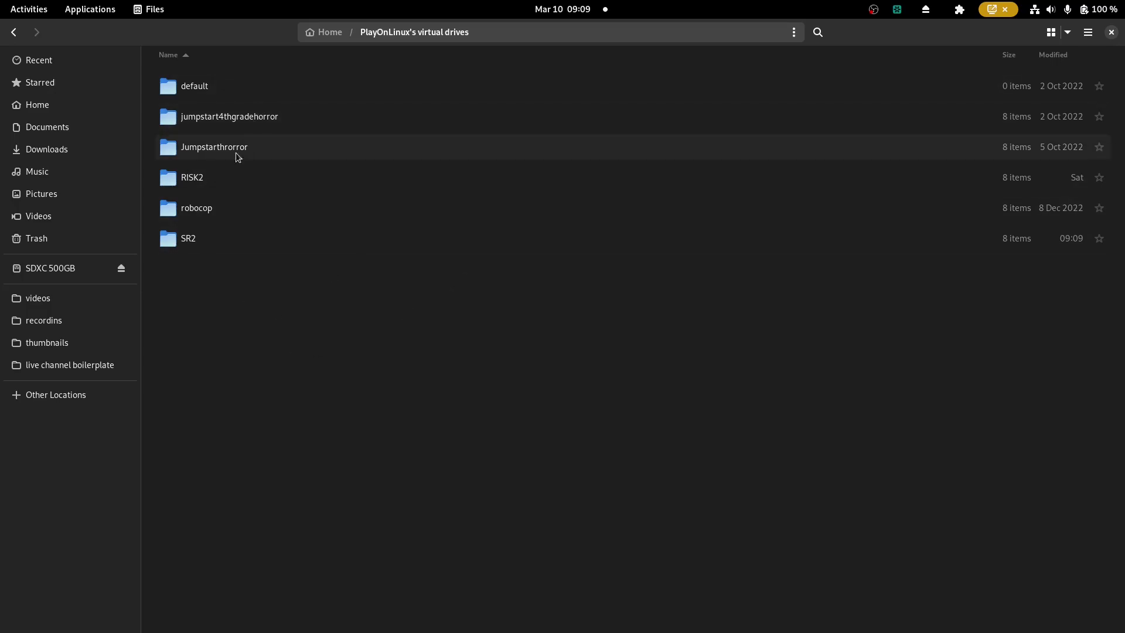
double_click(199, 246)
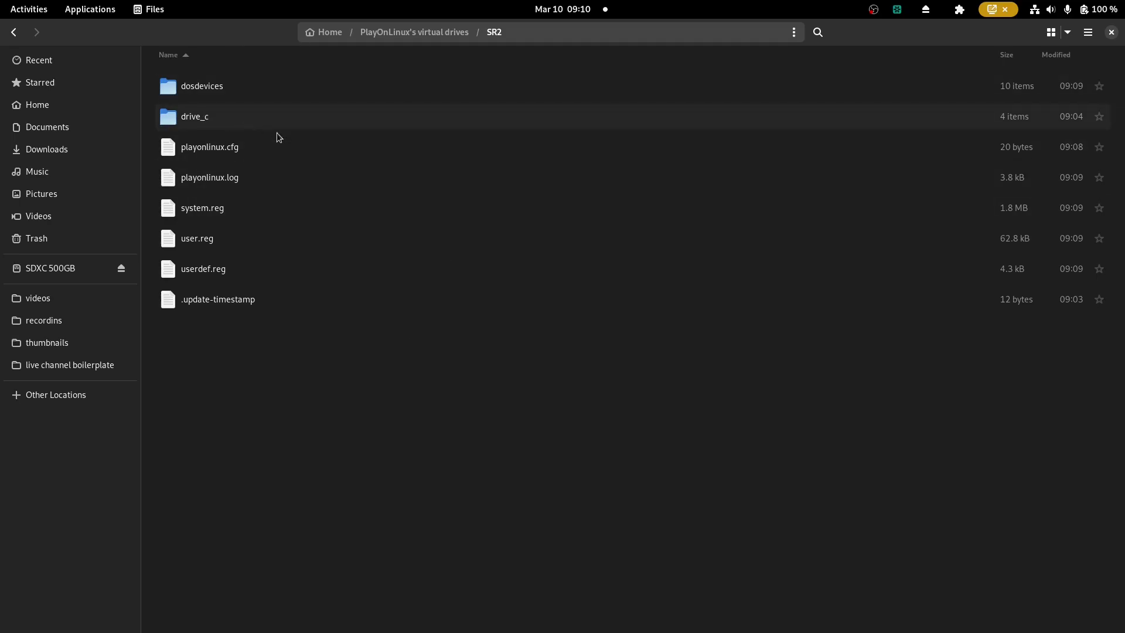
double_click(216, 117)
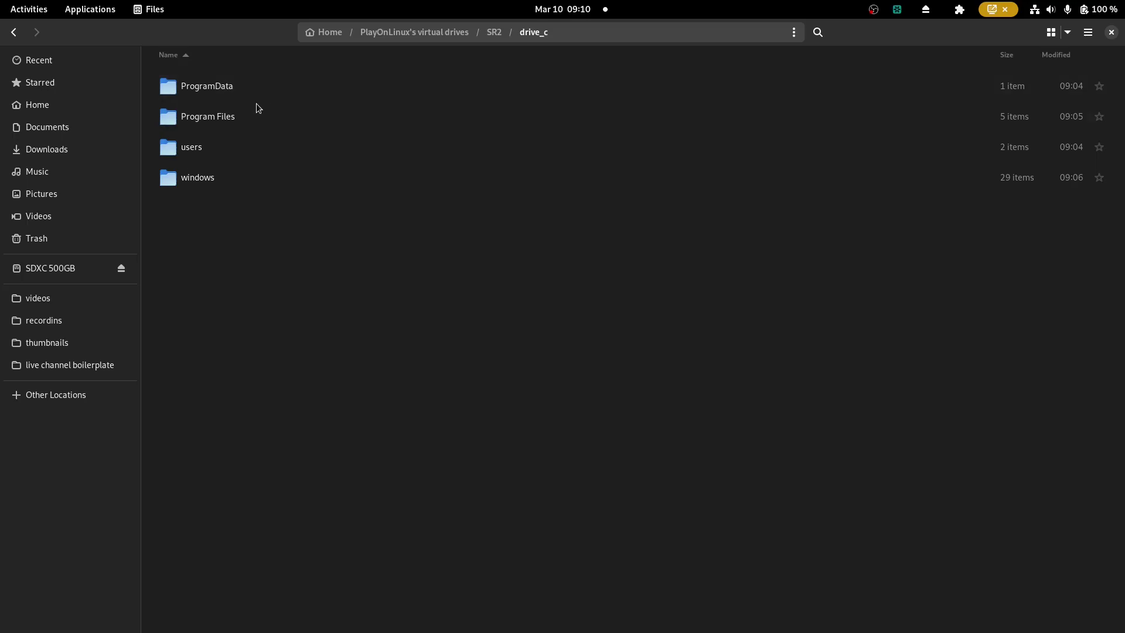
double_click(248, 117)
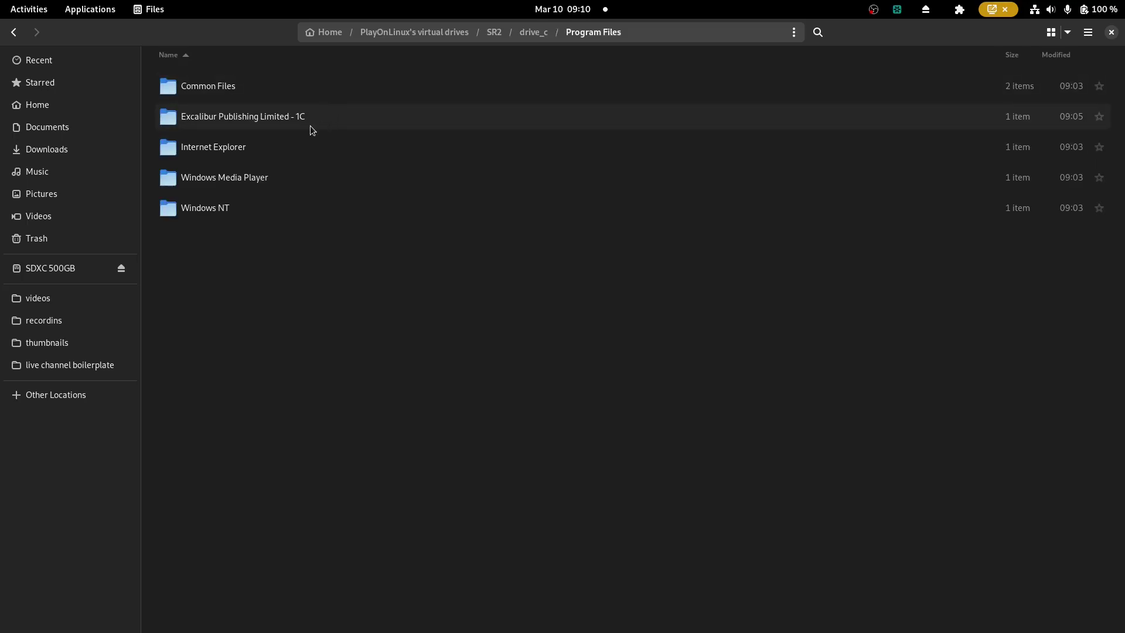
double_click(308, 122)
double_click(266, 93)
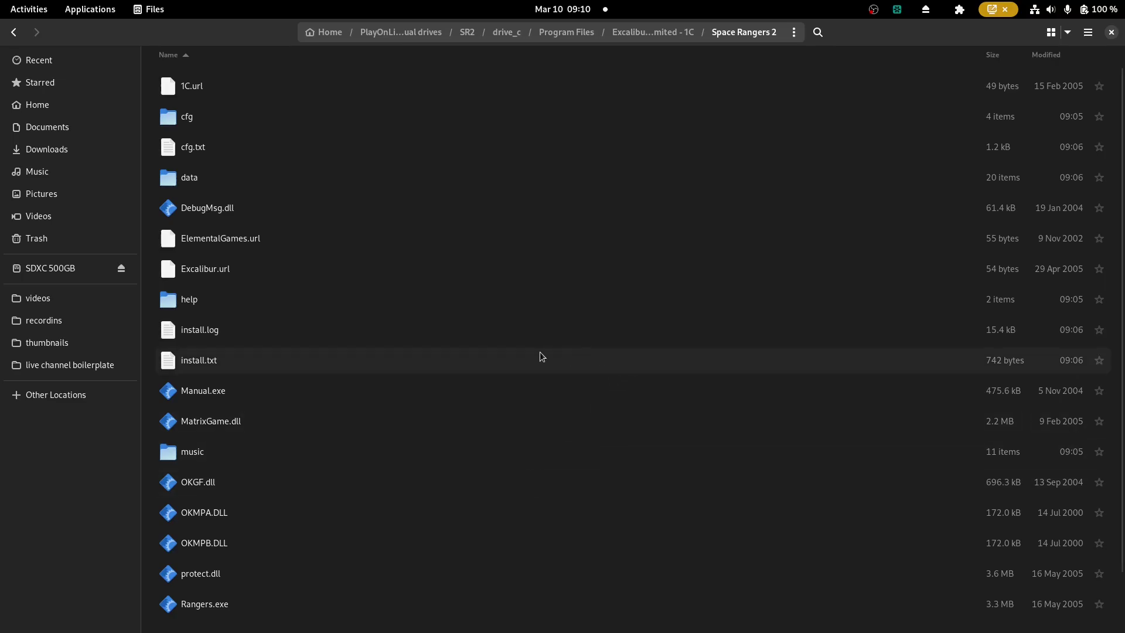
scroll(454, 464, down, 2)
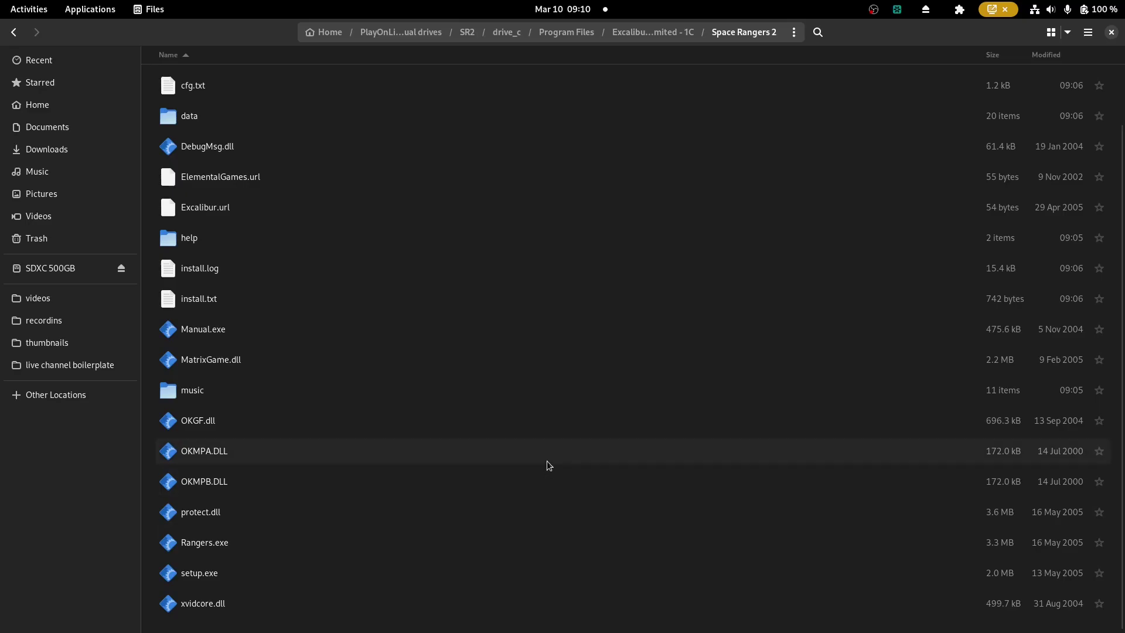
key(ctrl+v)
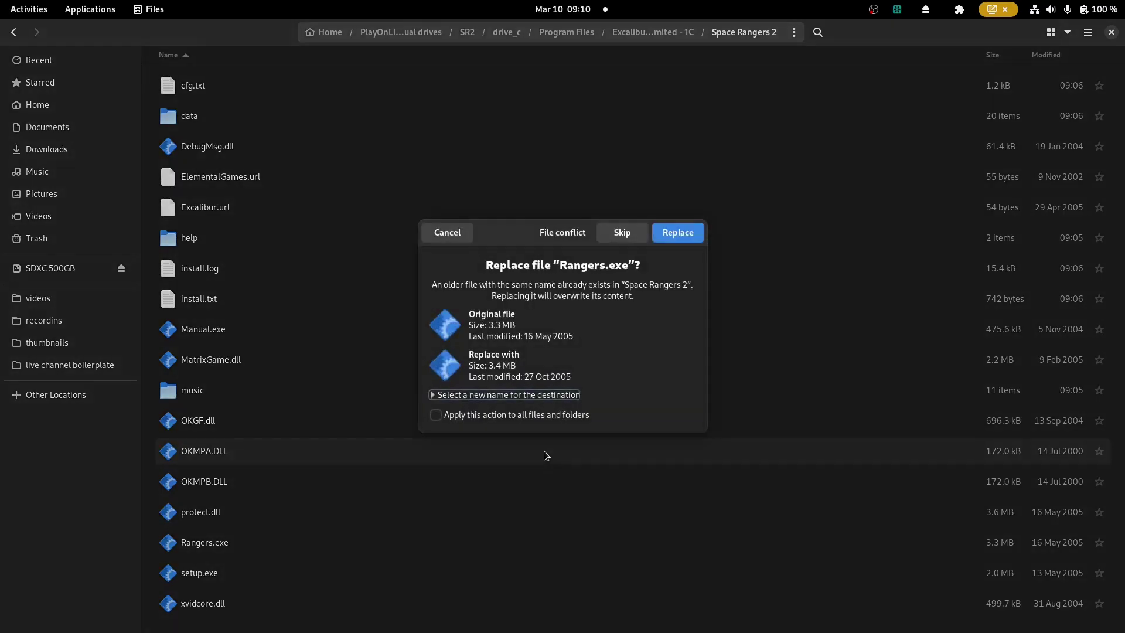
click(679, 233)
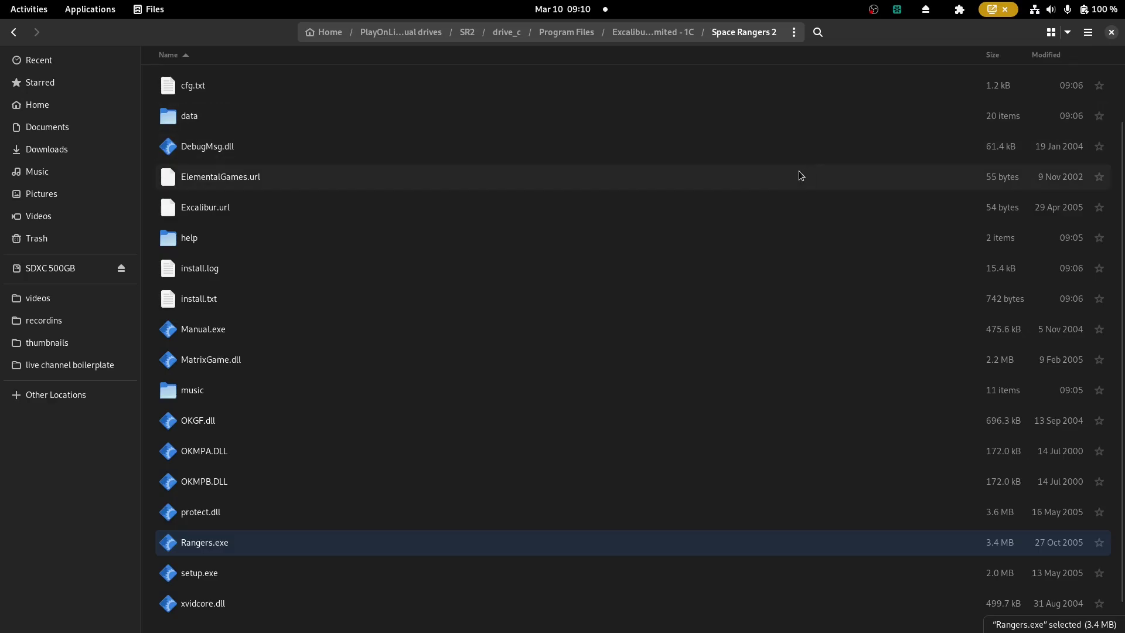
Close the Files window to bring PlayOnLinux back to the front
click(1111, 32)
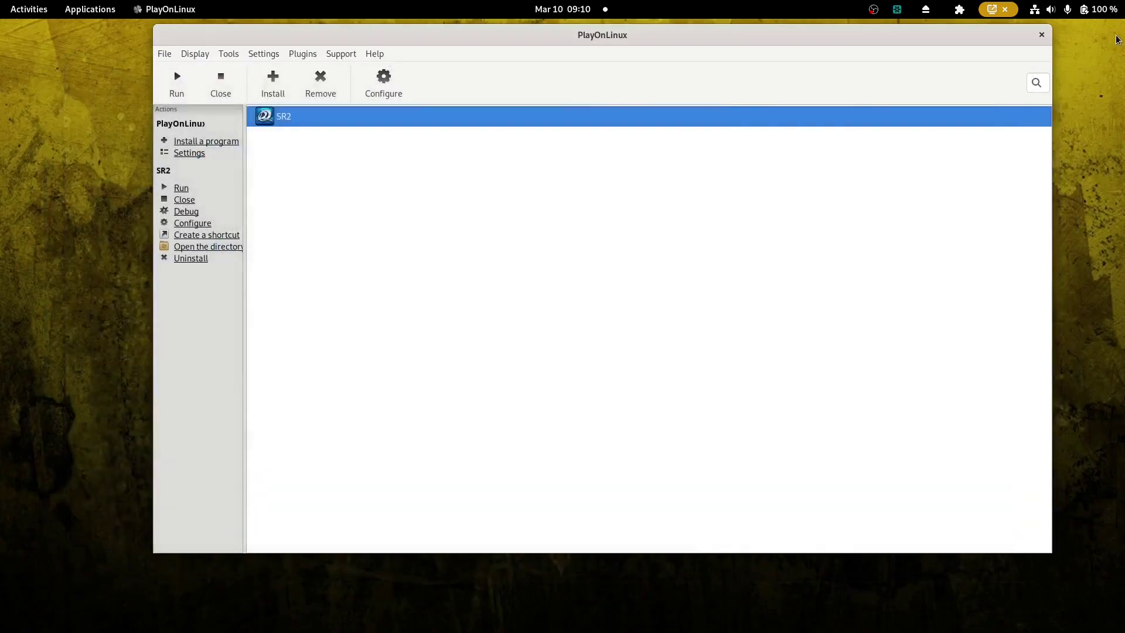